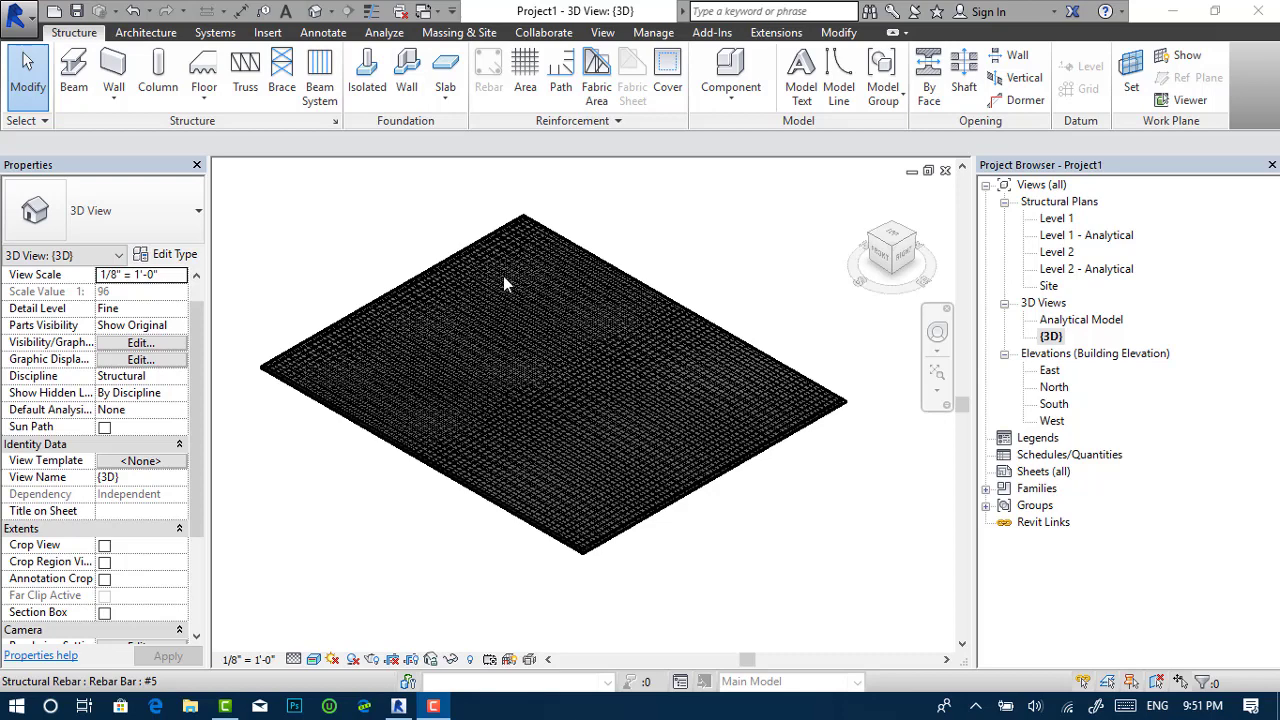
Step: Select the rebar mesh on the existing slab and zoom around to inspect it
left_click(427, 335)
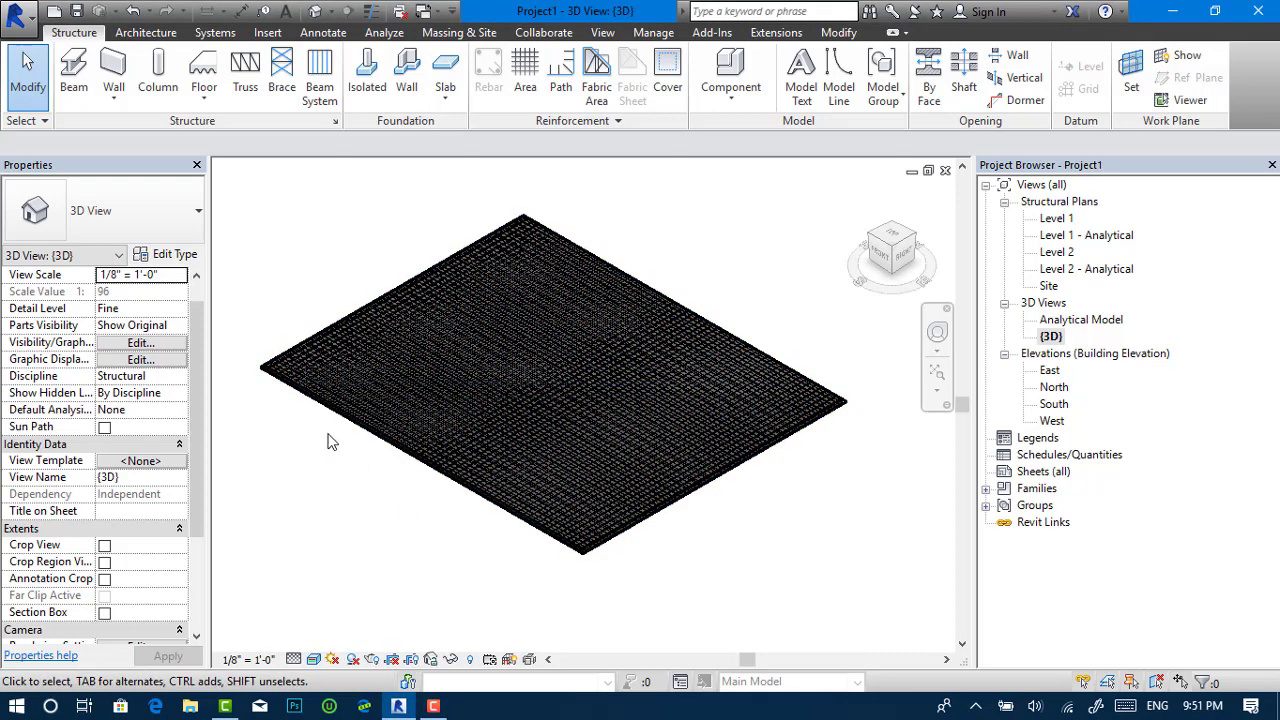
scroll(542, 409, "up", 2)
scroll(542, 409, "up", 2)
scroll(312, 278, "up", 3)
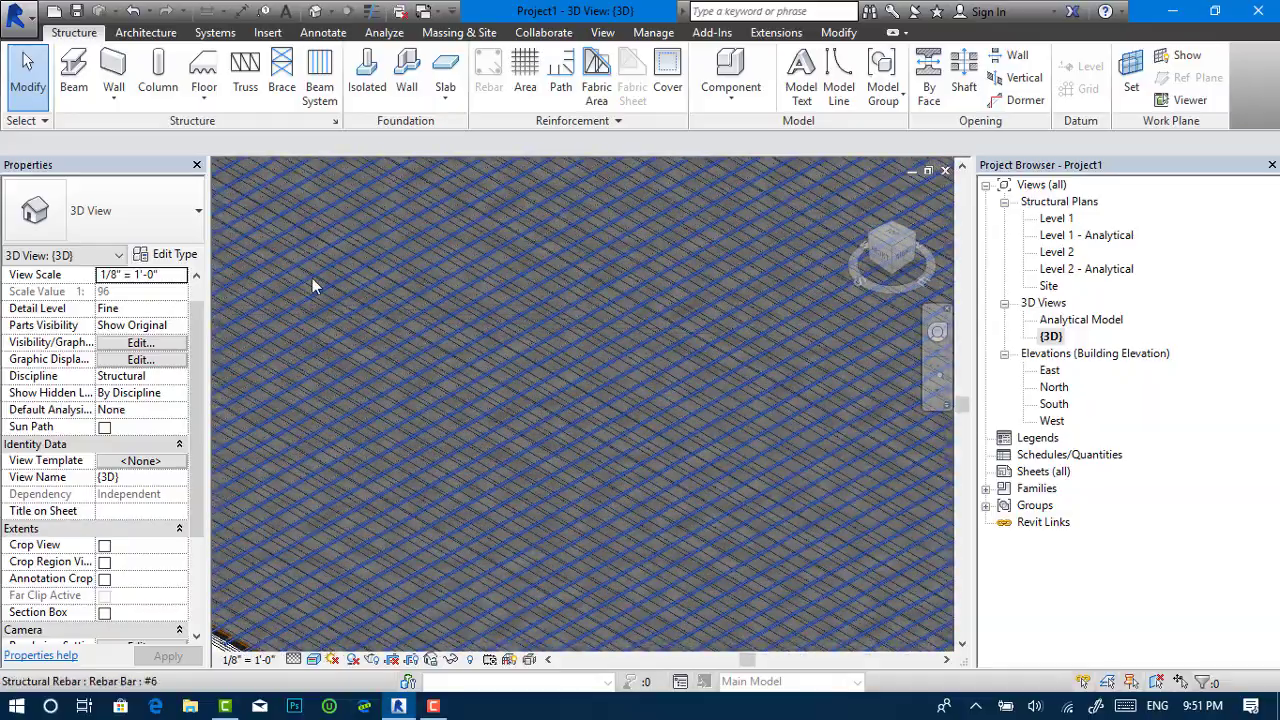
scroll(477, 483, "down", 3)
mouse_move(517, 506)
middle_mouse_down()
mouse_move(504, 300)
mouse_move(529, 305)
middle_mouse_up()
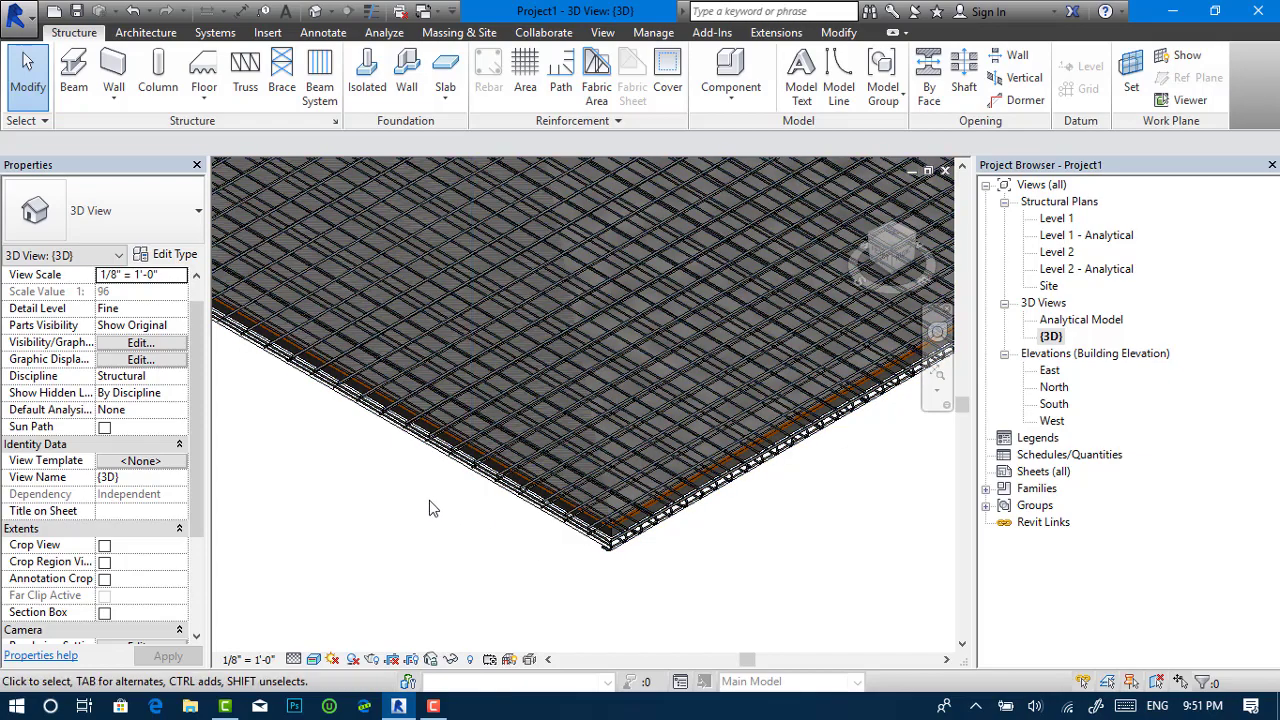
Step: Window-select the slab with all its reinforcement and delete it
scroll(429, 500, "down", 3)
scroll(415, 440, "down", 3)
middle_click_drag(410, 530, 545, 572)
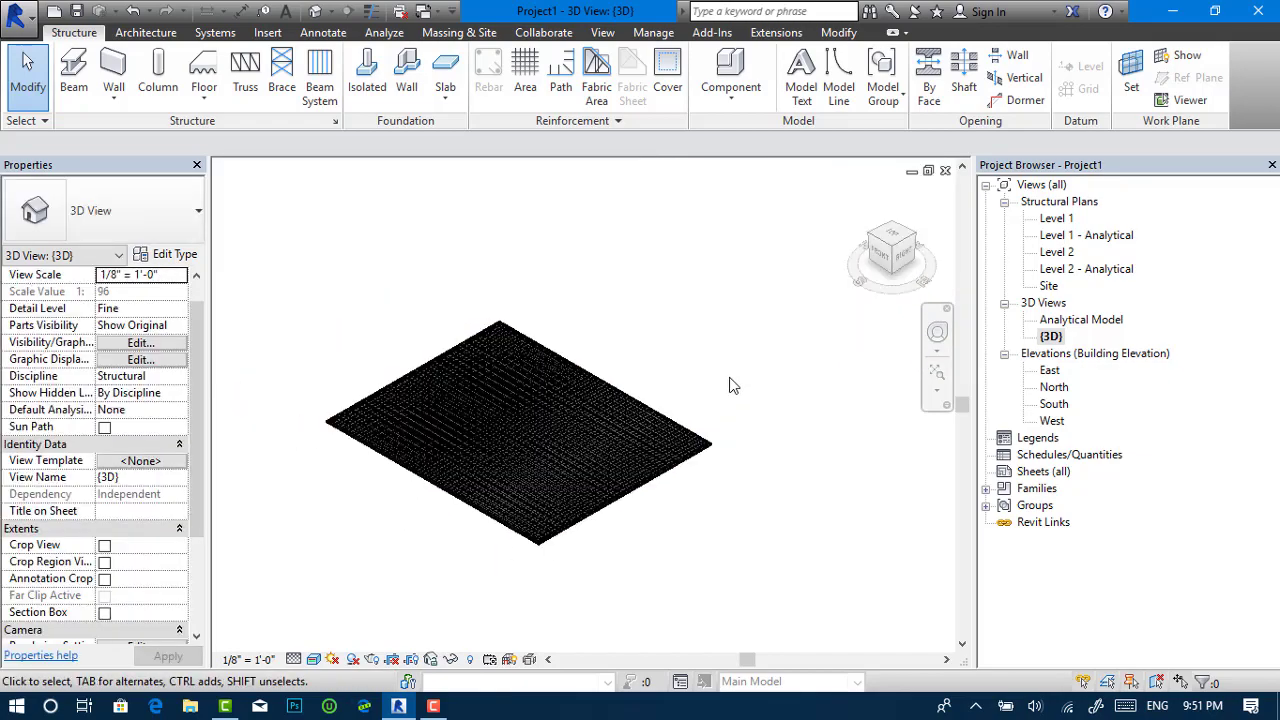
left_click_drag(750, 298, 263, 563)
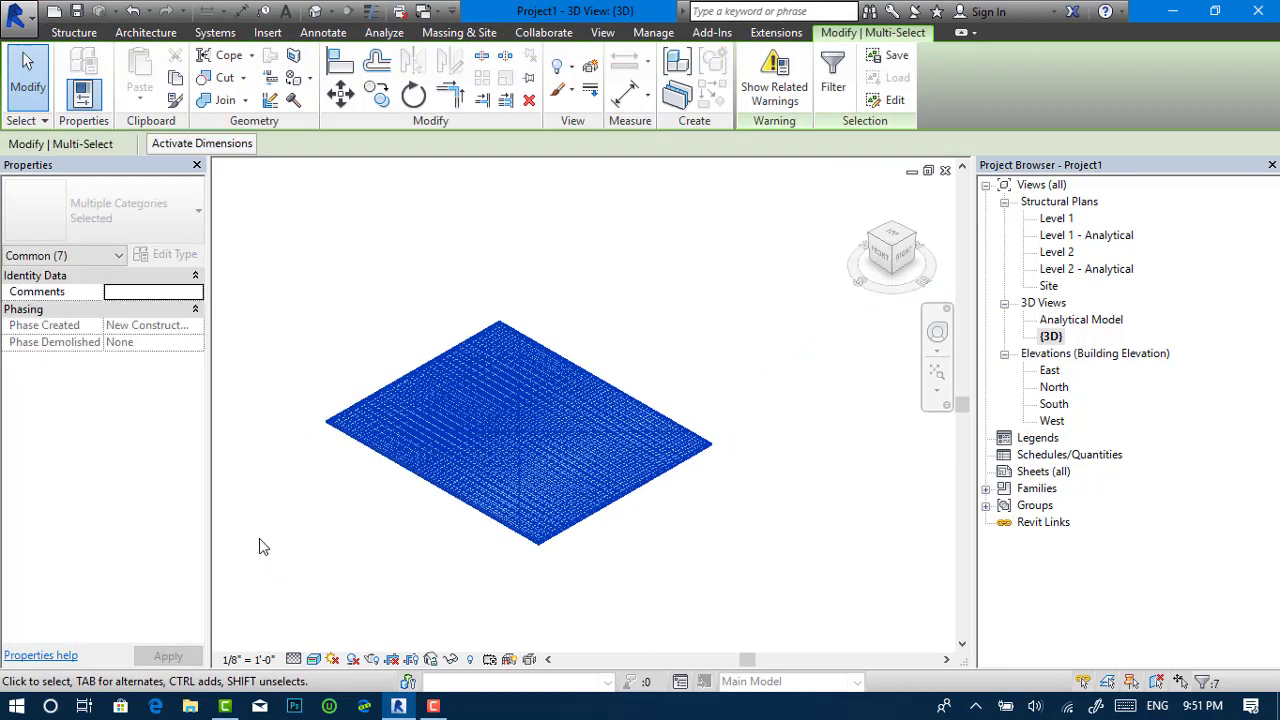
key("Delete")
Step: On the Level 2 plan, sketch a 30'-6" × 23'-6" rectangular Floor: Structural boundary
double_click(1058, 255)
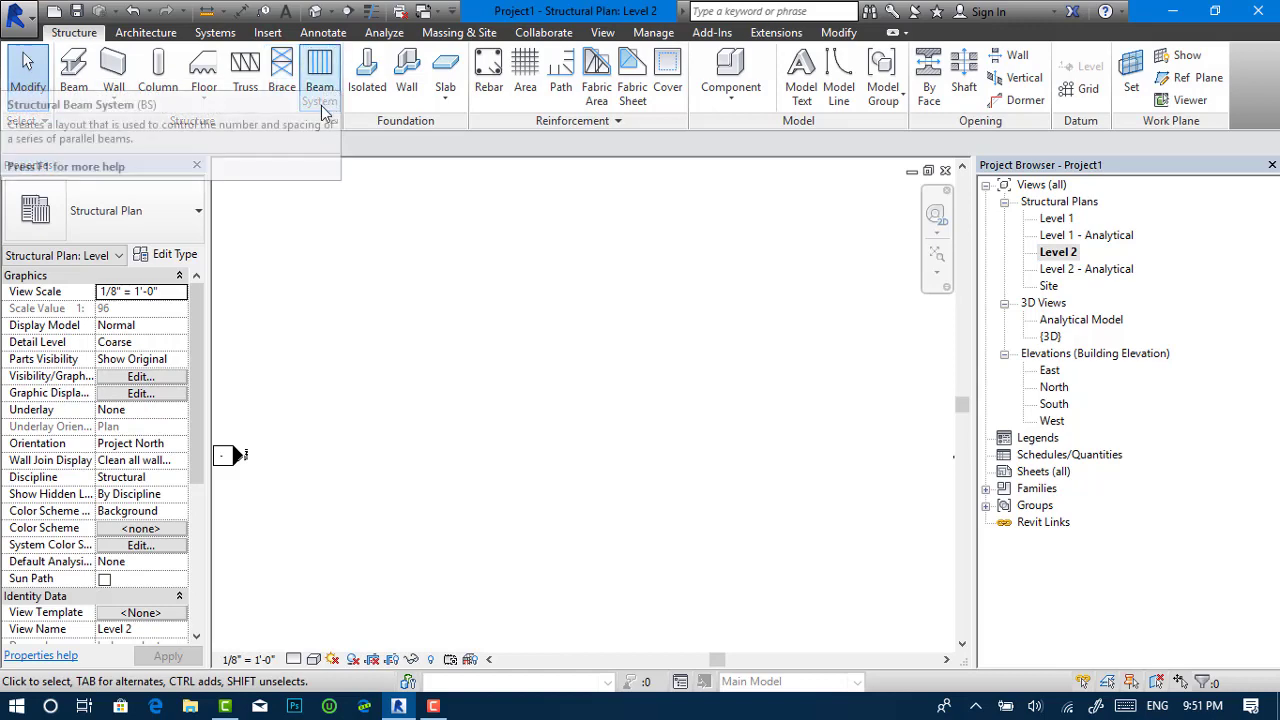
left_click(204, 92)
left_click(212, 134)
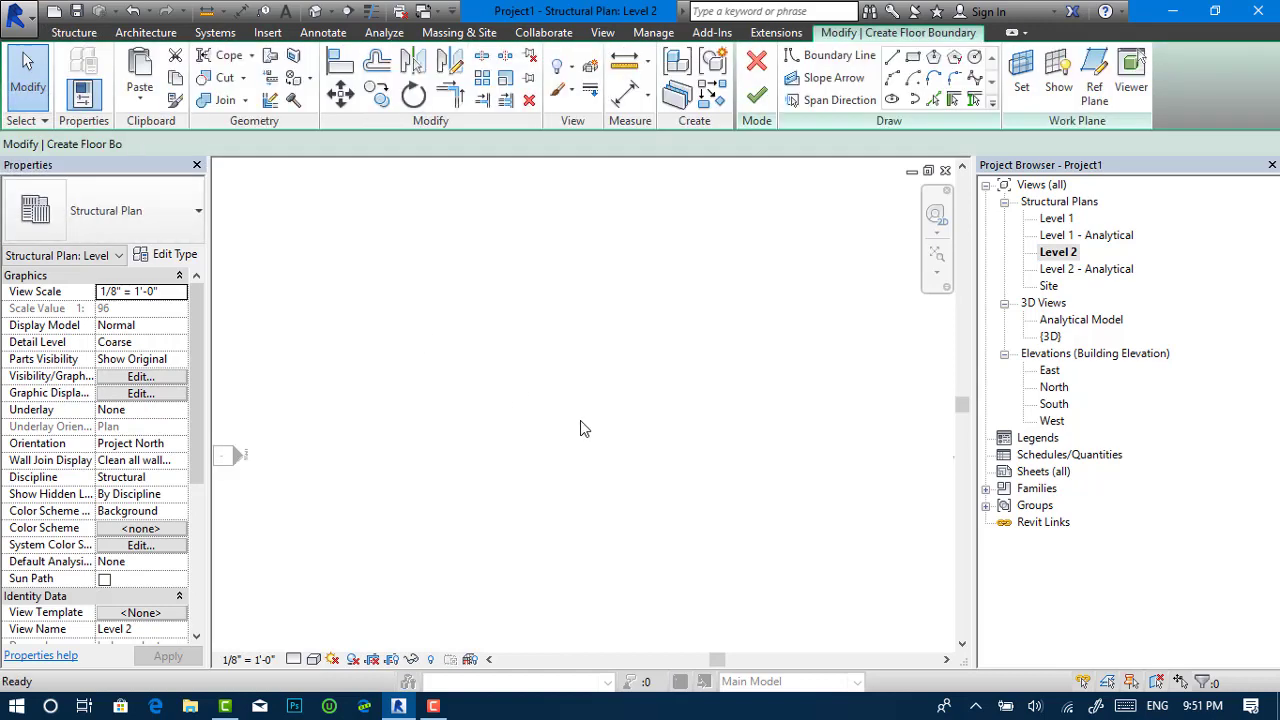
left_click(913, 57)
left_click(435, 297)
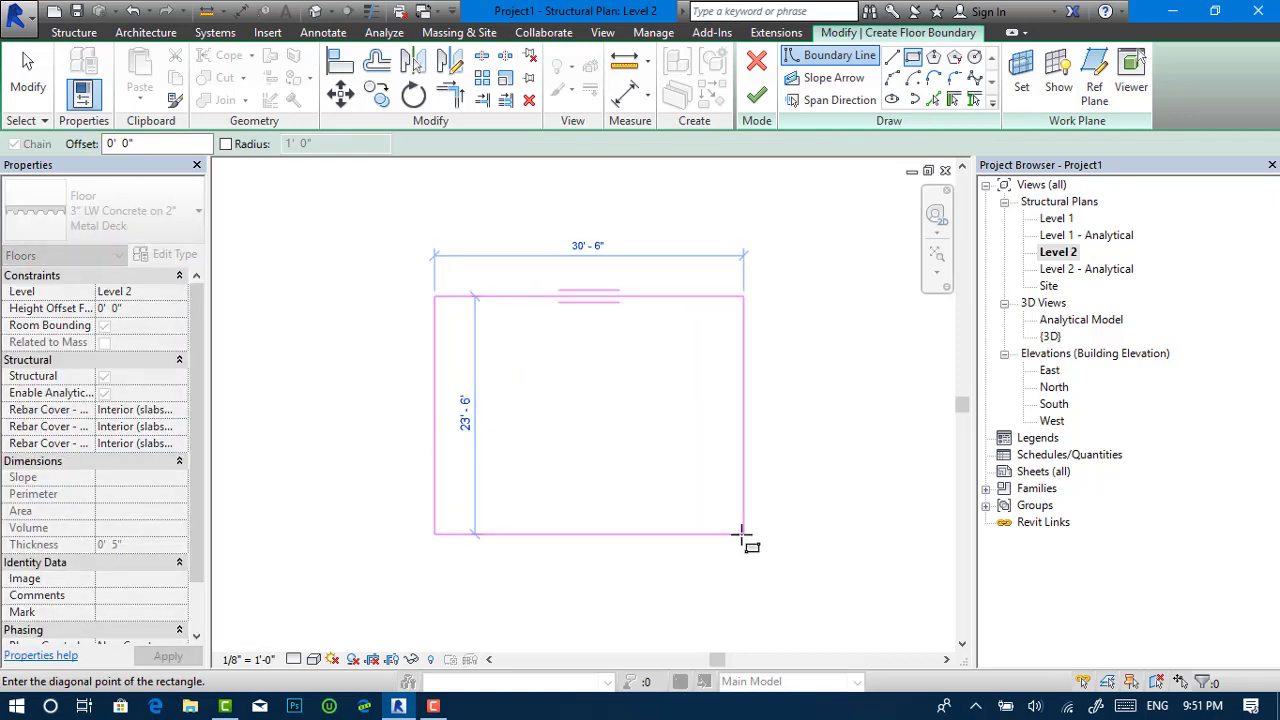
left_click(743, 533)
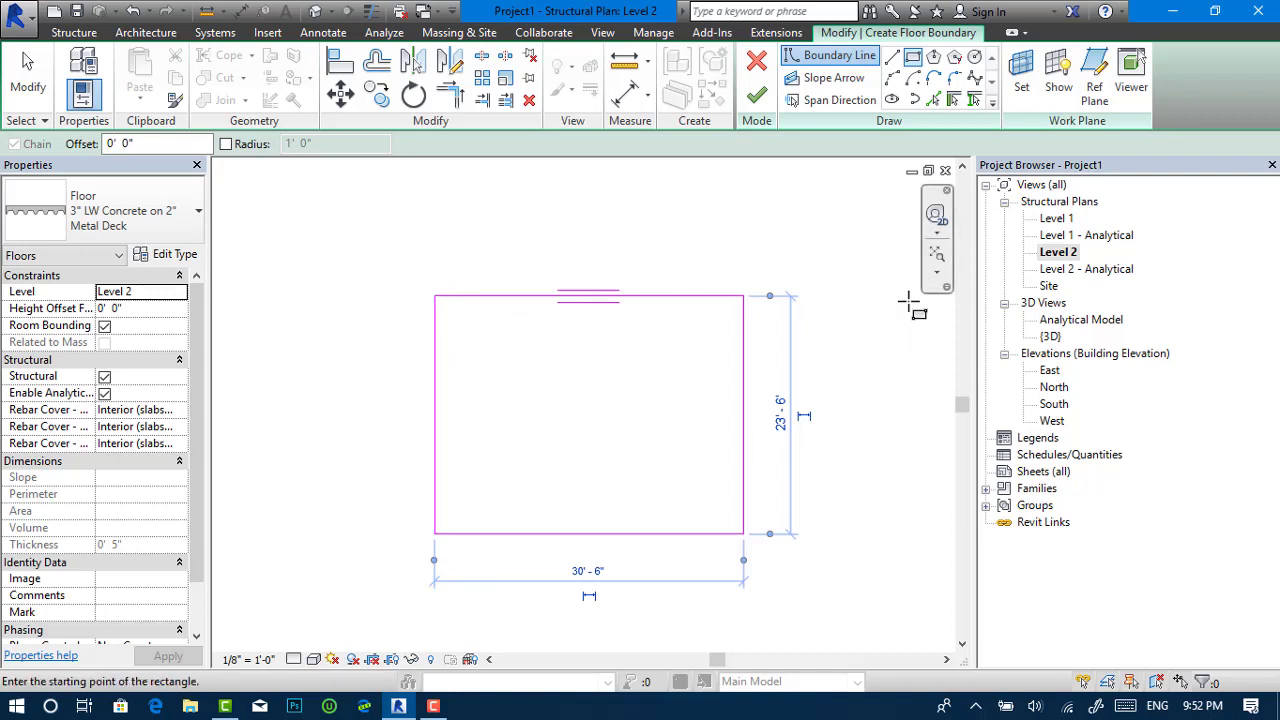
Step: Set the floor's span direction on the left edge and finish the floor sketch
left_click(823, 106)
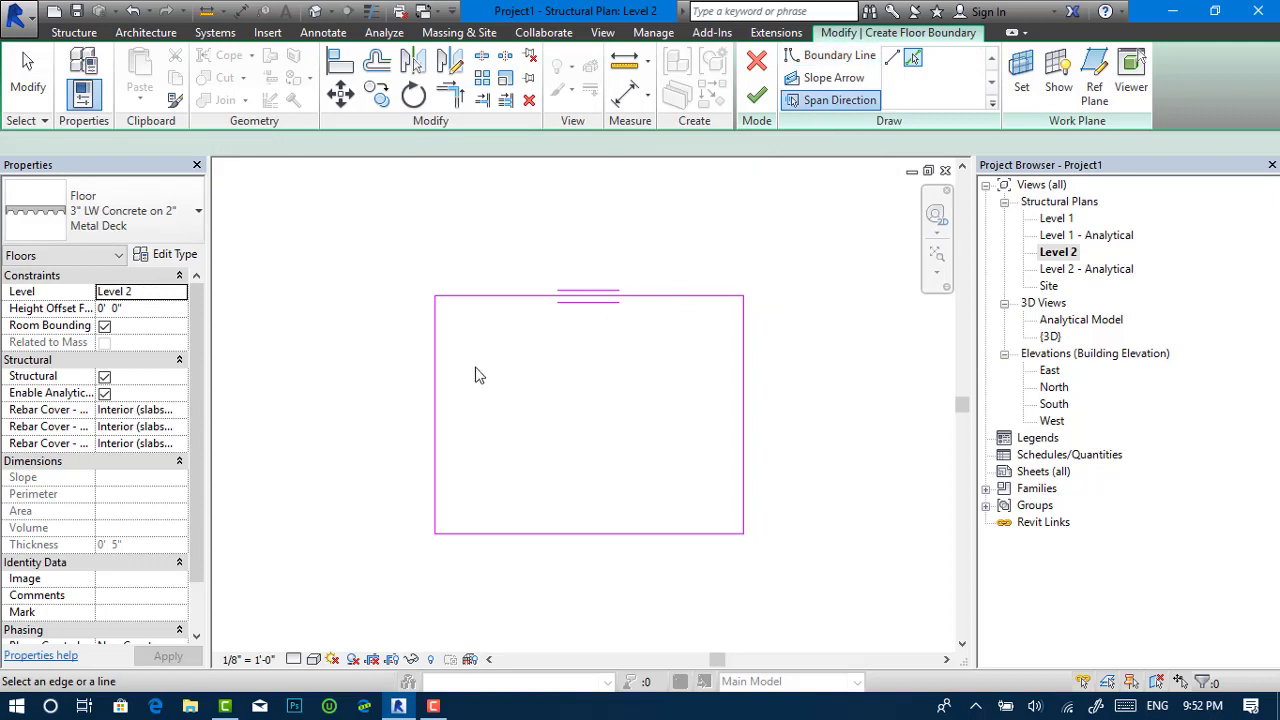
left_click(436, 386)
left_click(756, 95)
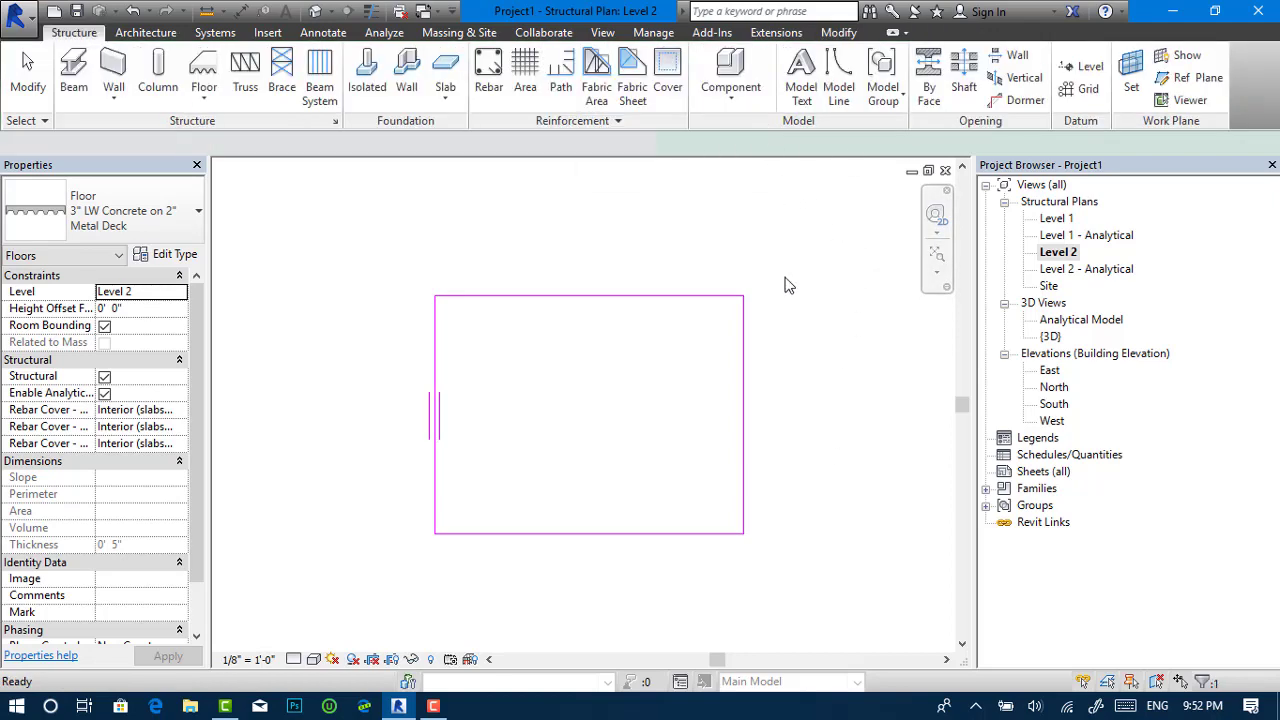
Step: Select the new floor and start the Structure > Area reinforcement tool
left_click(775, 380)
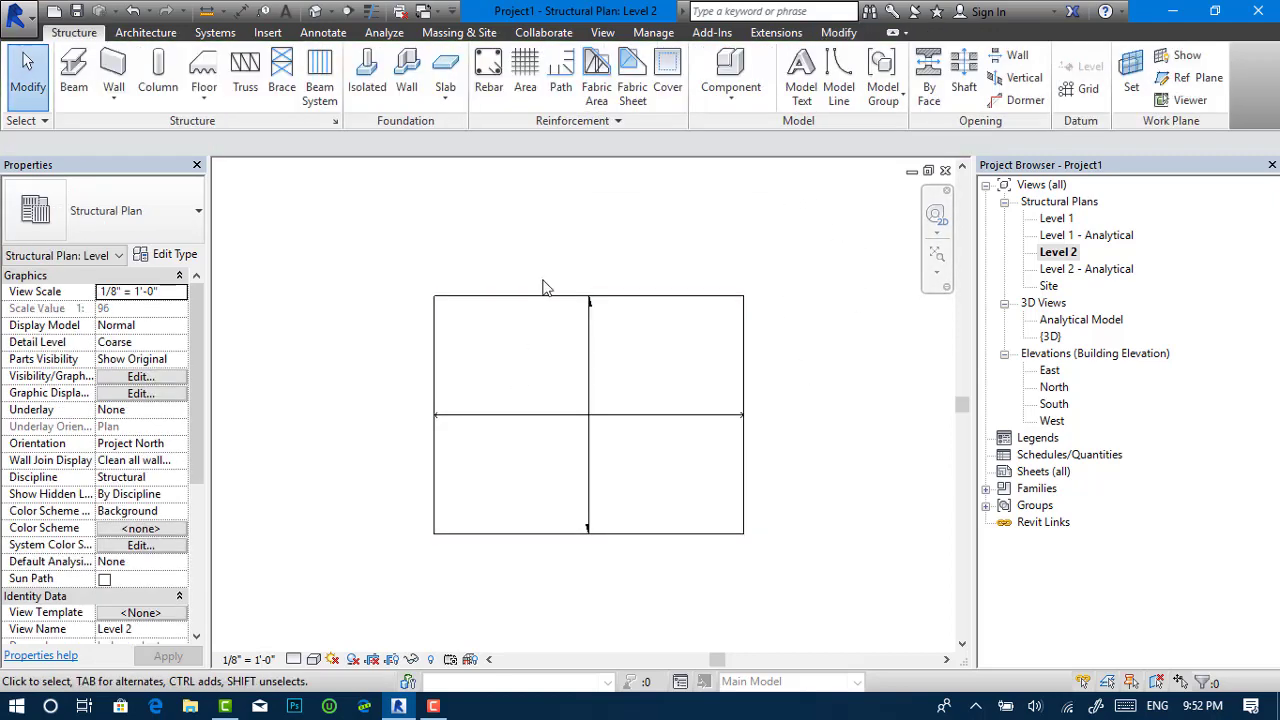
middle_click_drag(801, 426, 796, 402)
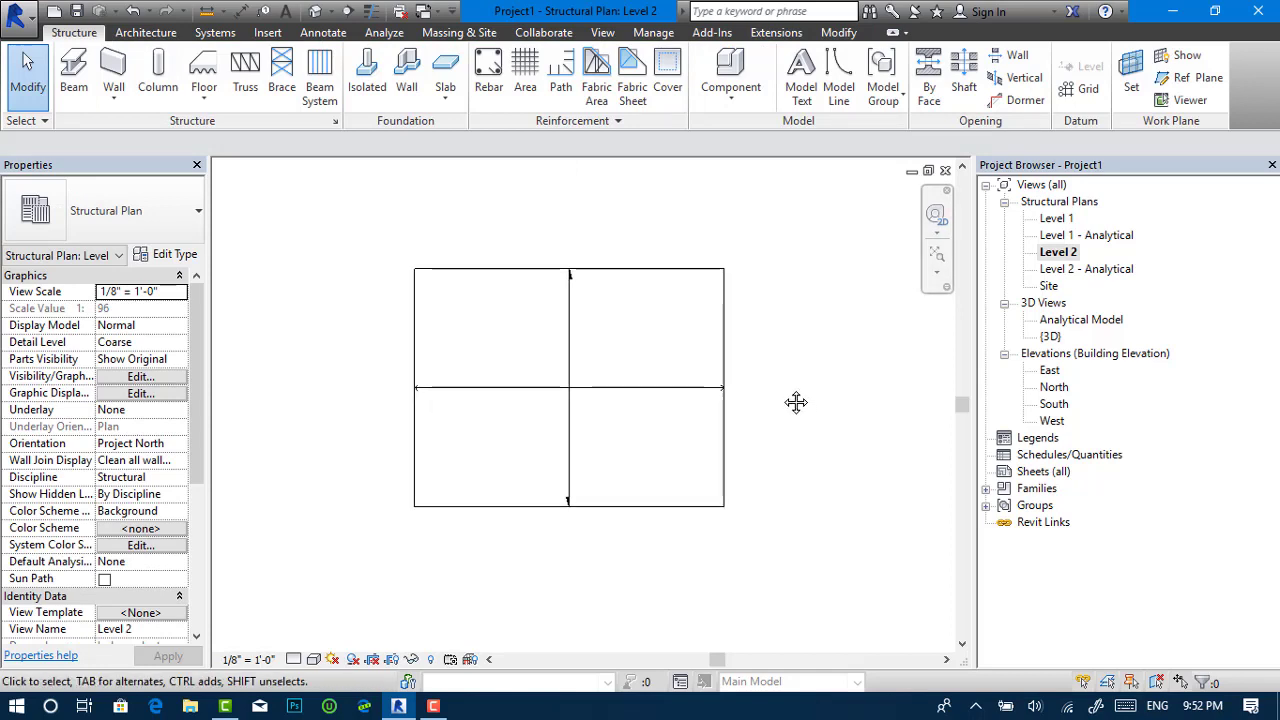
left_click(628, 272)
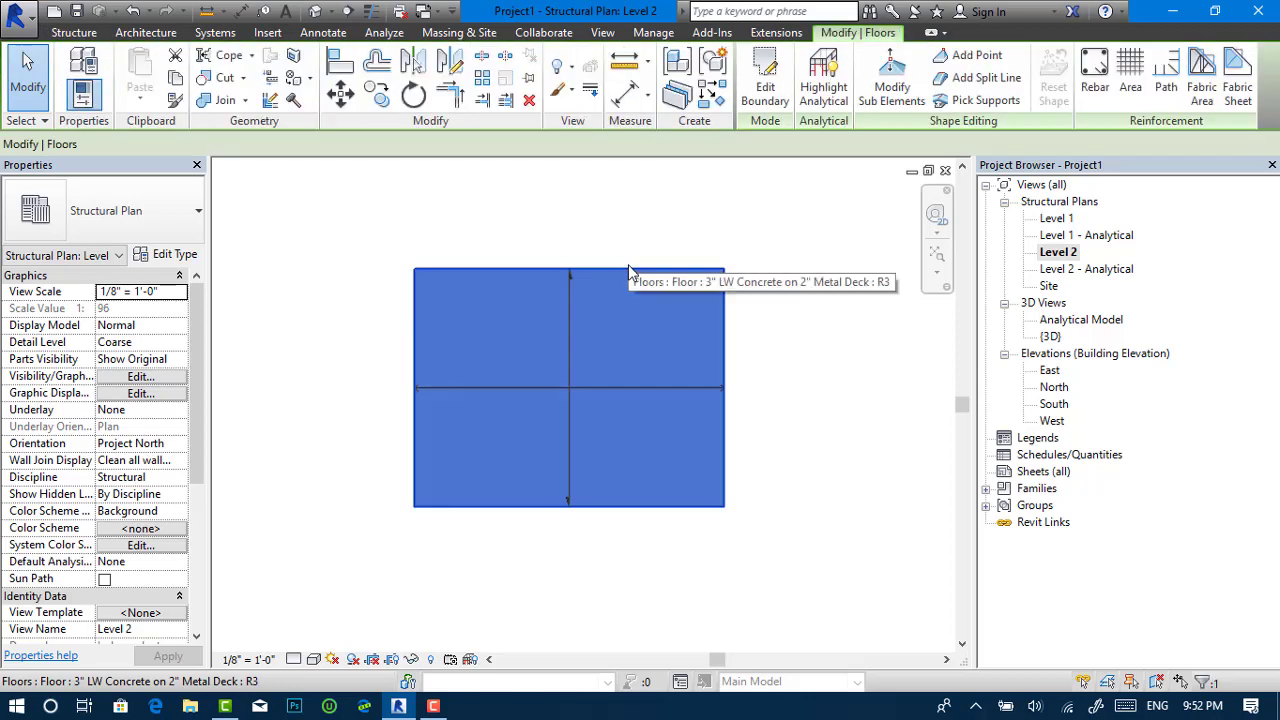
left_click(74, 32)
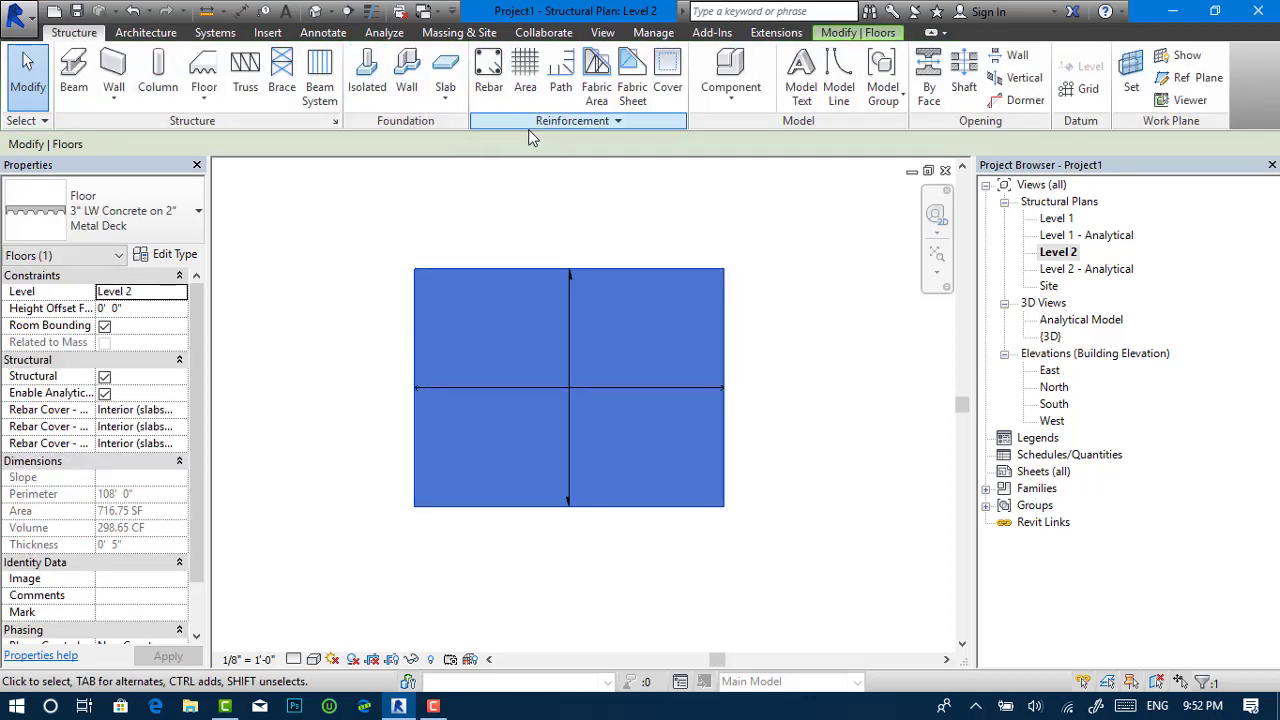
left_click(525, 72)
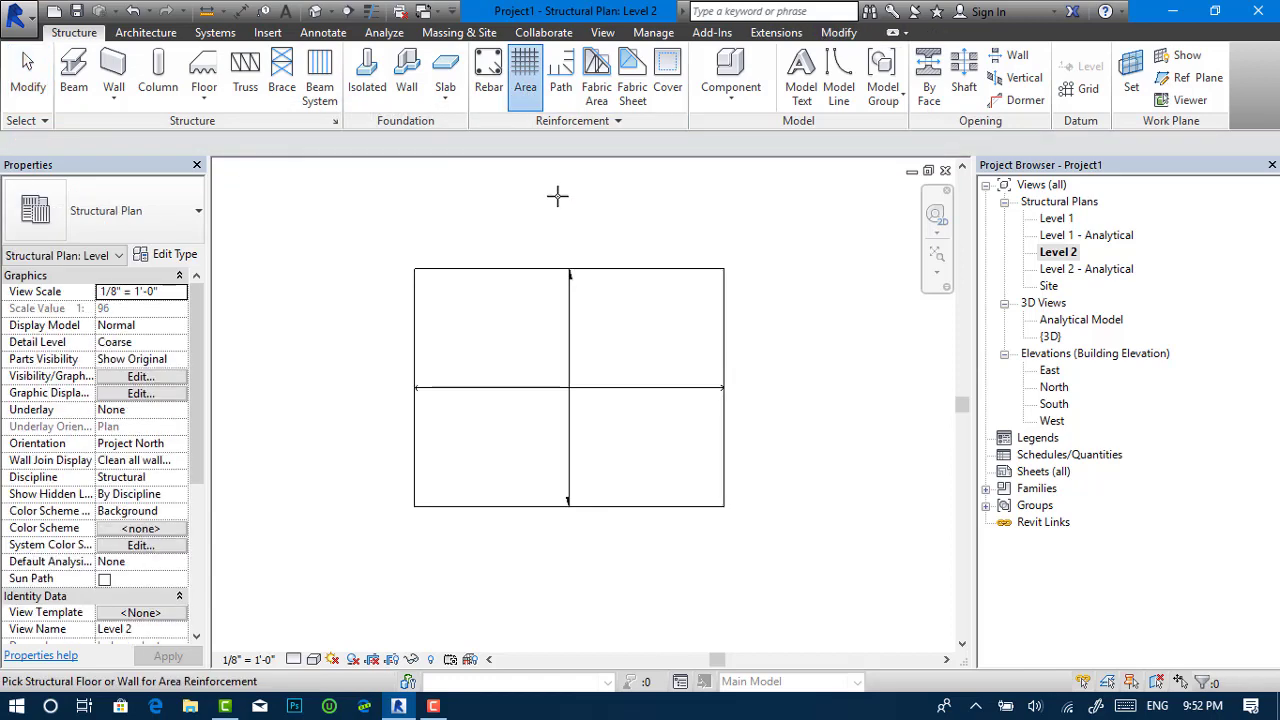
Step: Pick the floor for area reinforcement, accept the hooks notice, and review the boundary sketch
left_click(606, 272)
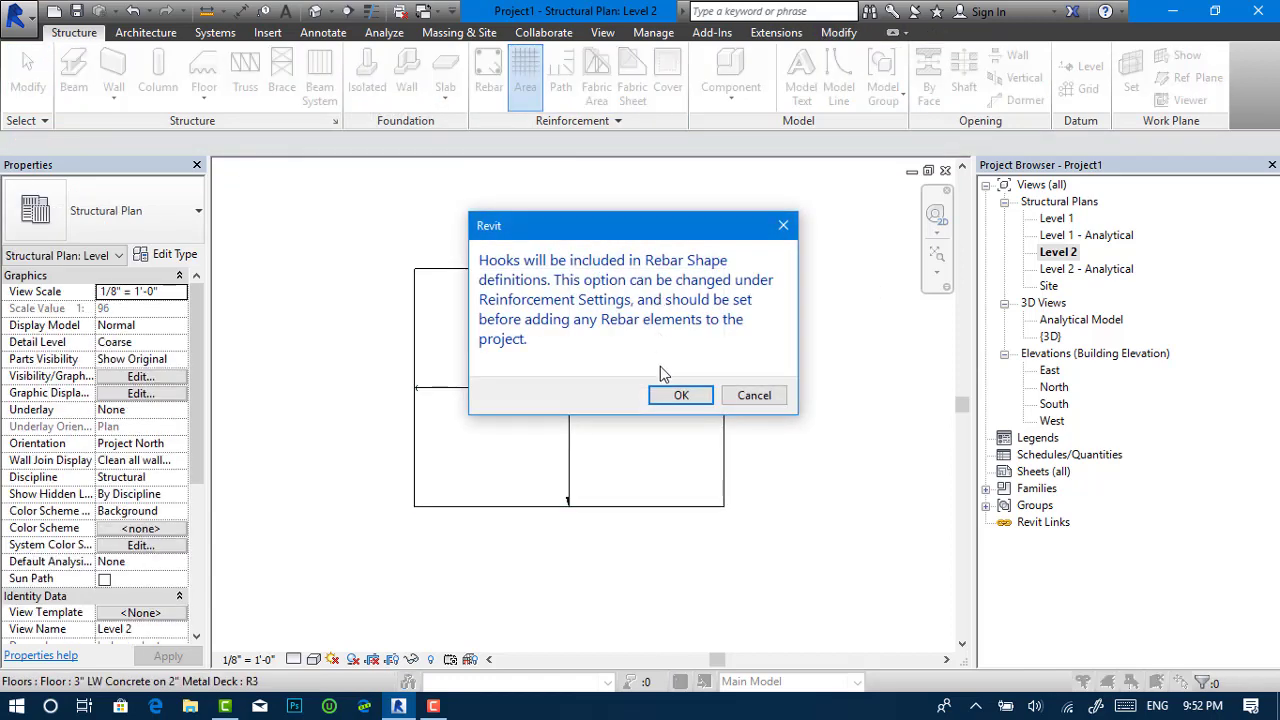
left_click(678, 397)
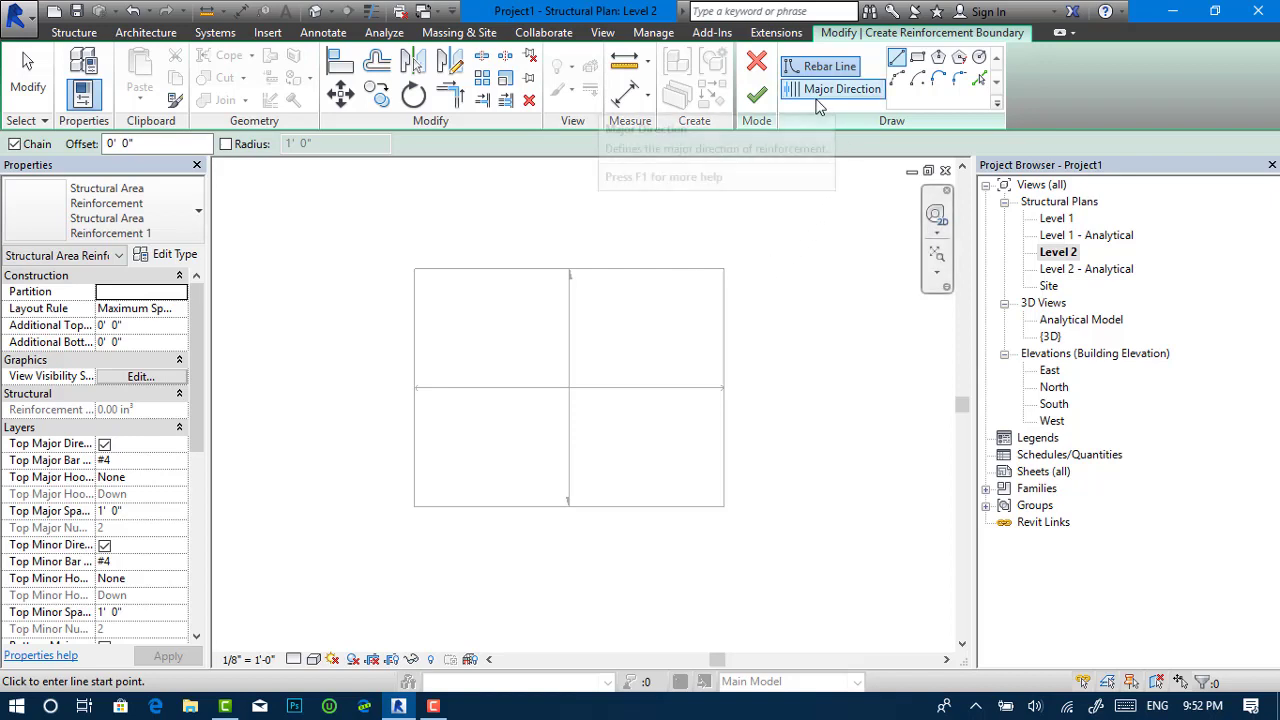
scroll(552, 320, "up", 2)
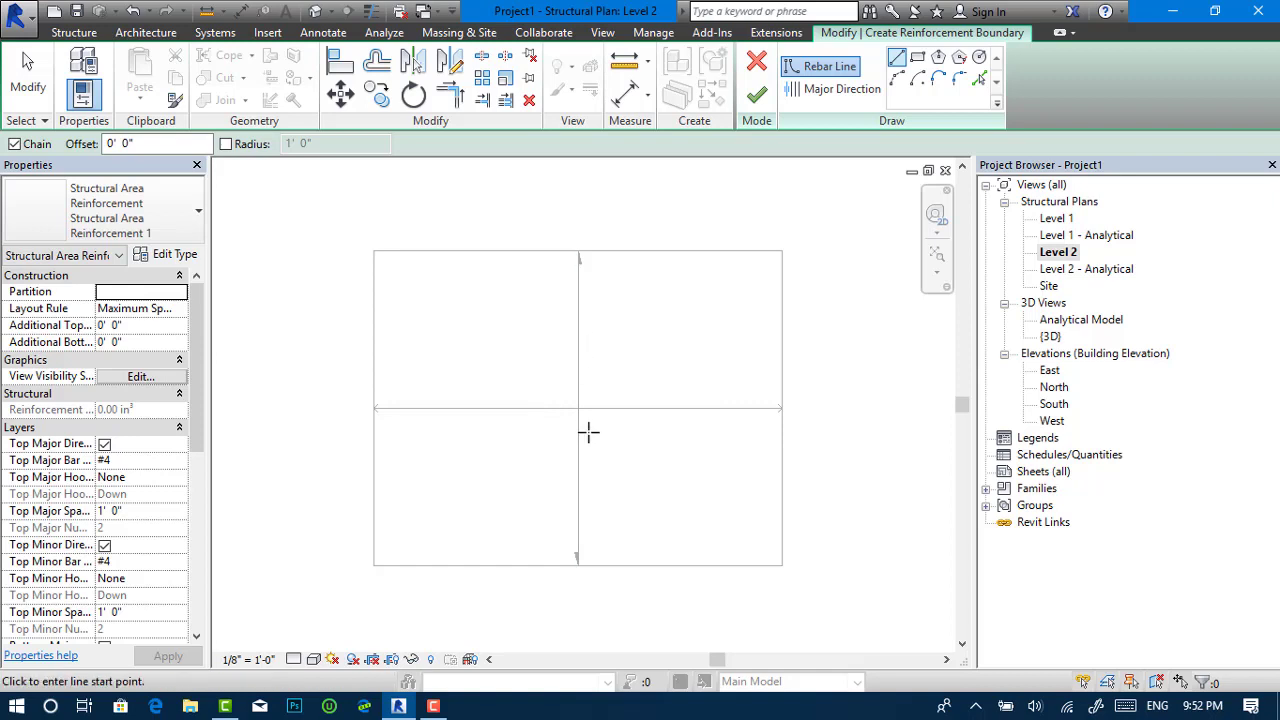
scroll(575, 262, "up", 2)
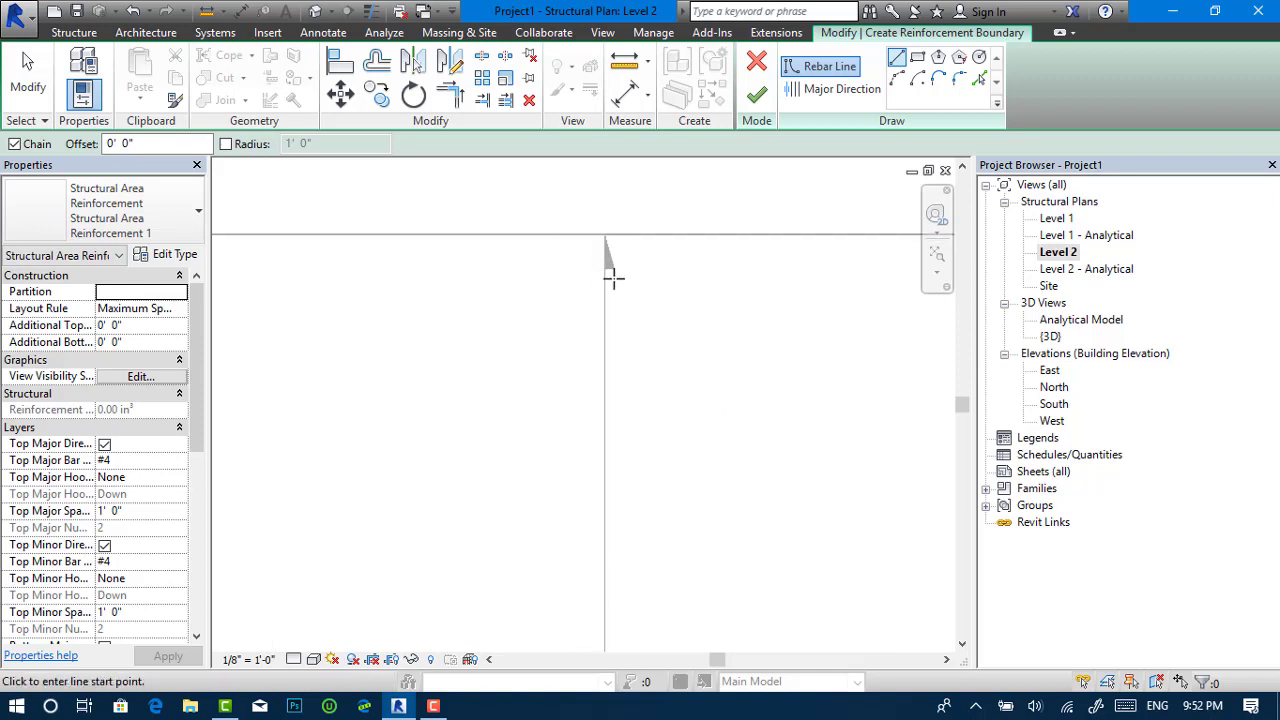
scroll(606, 265, "up", 2)
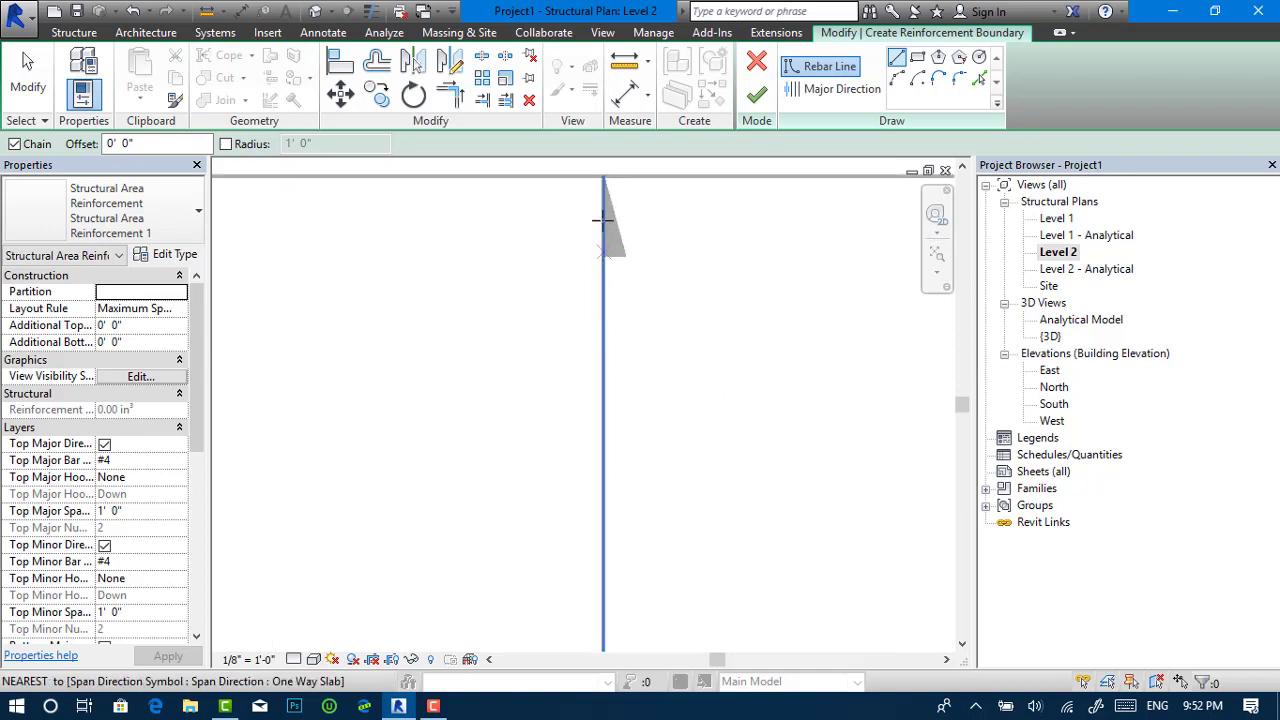
scroll(628, 252, "down", 2)
scroll(627, 254, "down", 2)
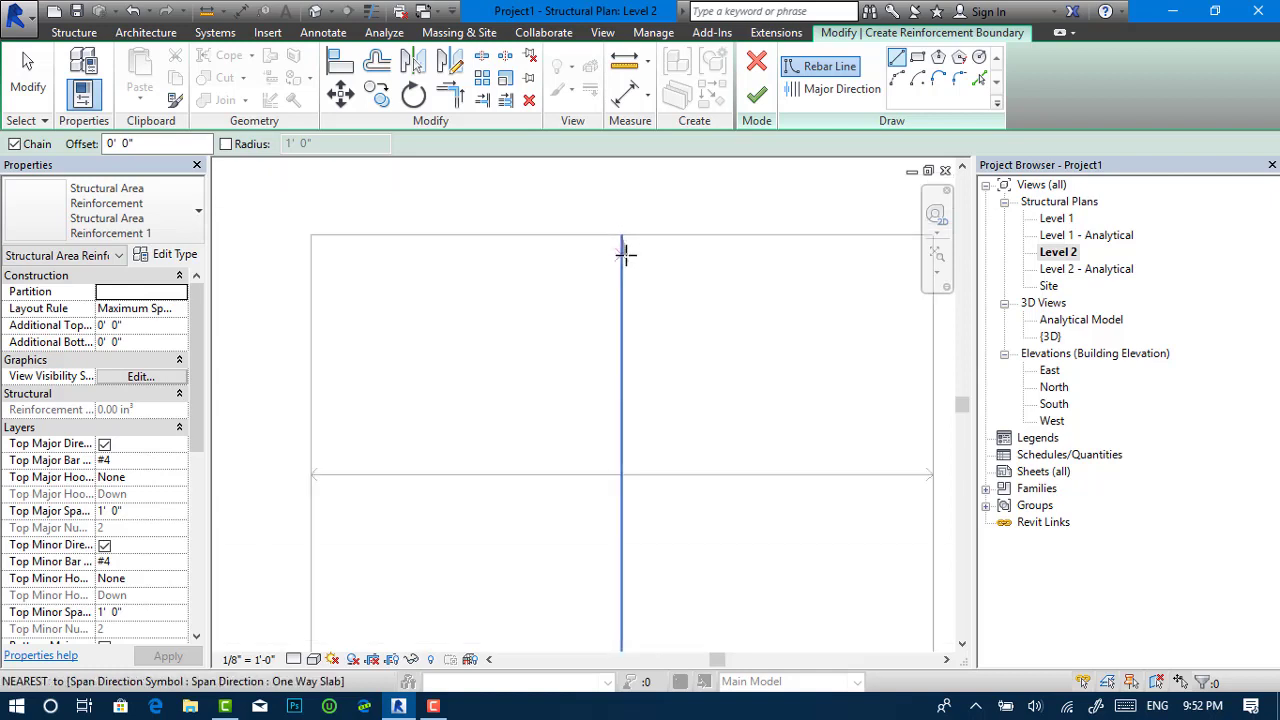
scroll(640, 300, "down", 1)
scroll(607, 548, "up", 3)
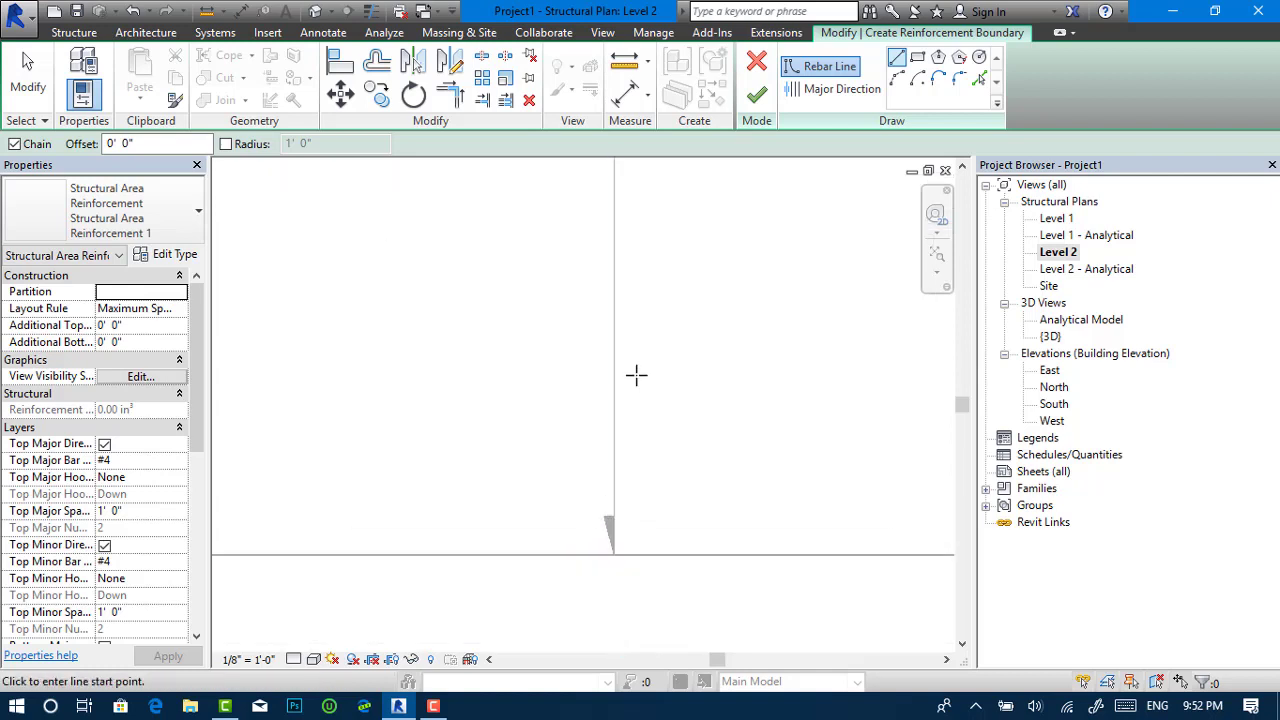
scroll(634, 374, "down", 2)
scroll(634, 376, "down", 2)
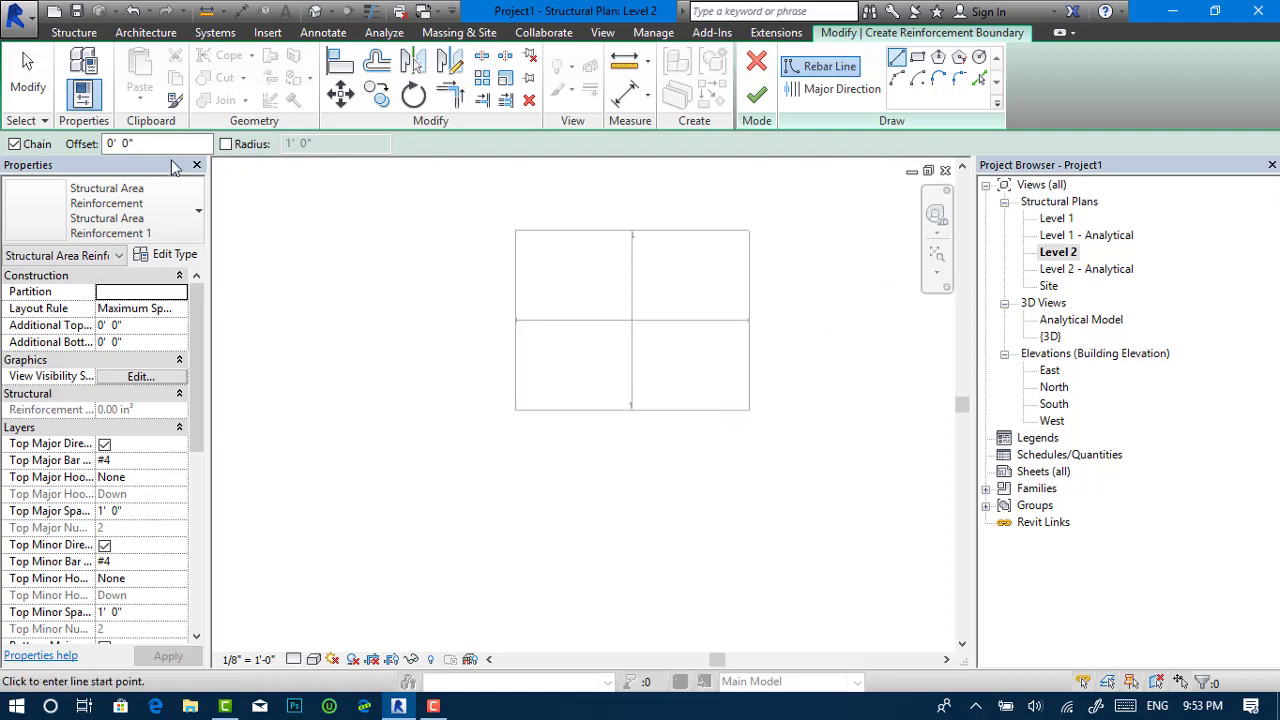
Step: Sketch a rectangular 0' offset reinforcement boundary over the whole slab and finish it
left_click(917, 57)
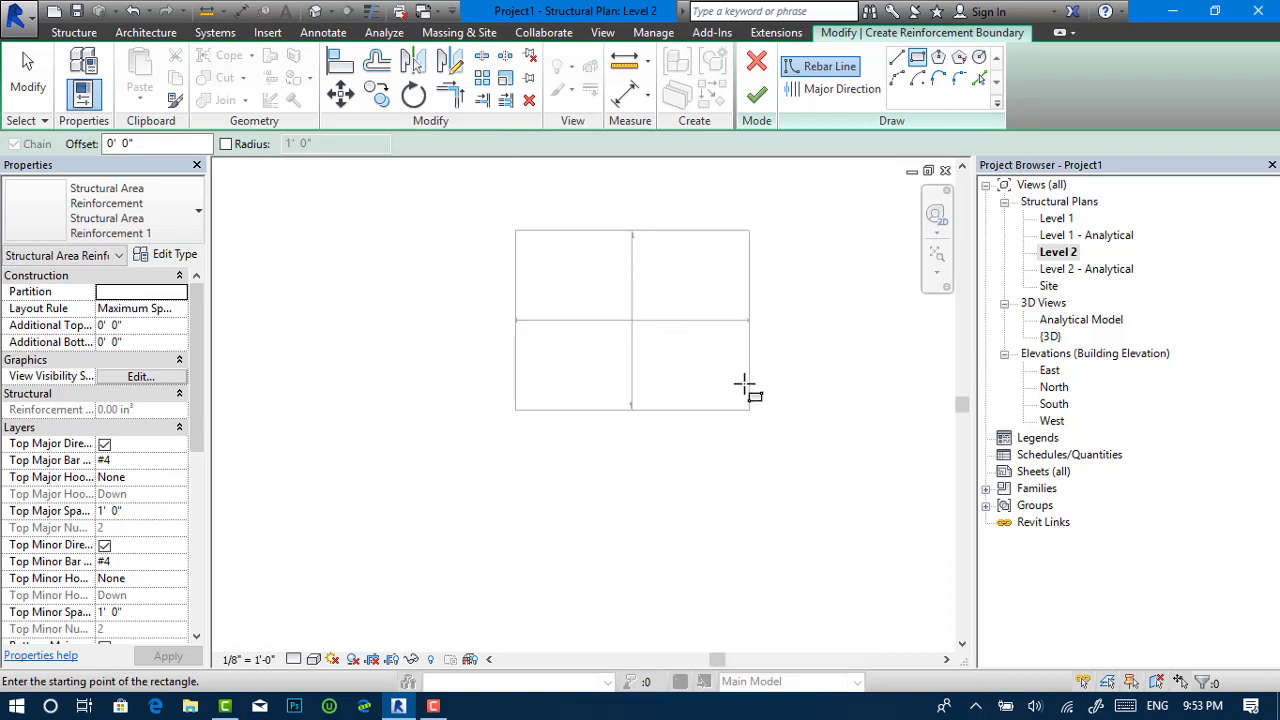
left_click_drag(133, 143, 112, 148)
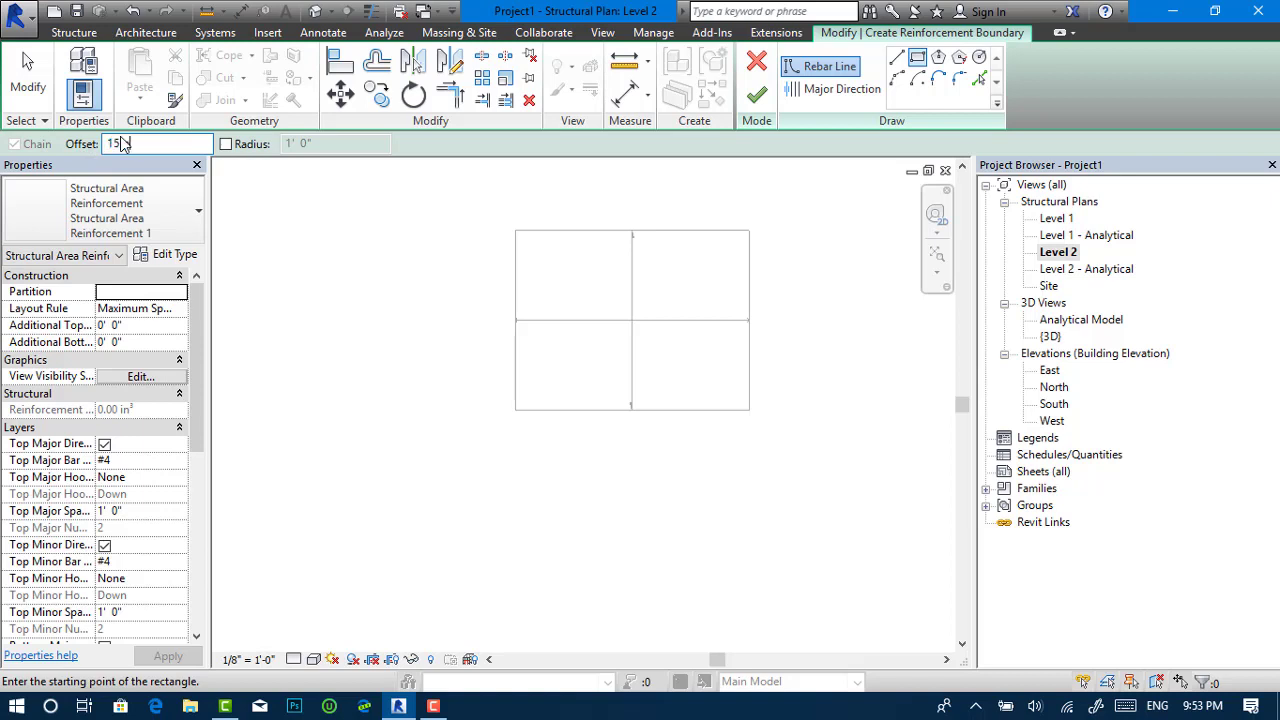
type("0' 0 151/256\"")
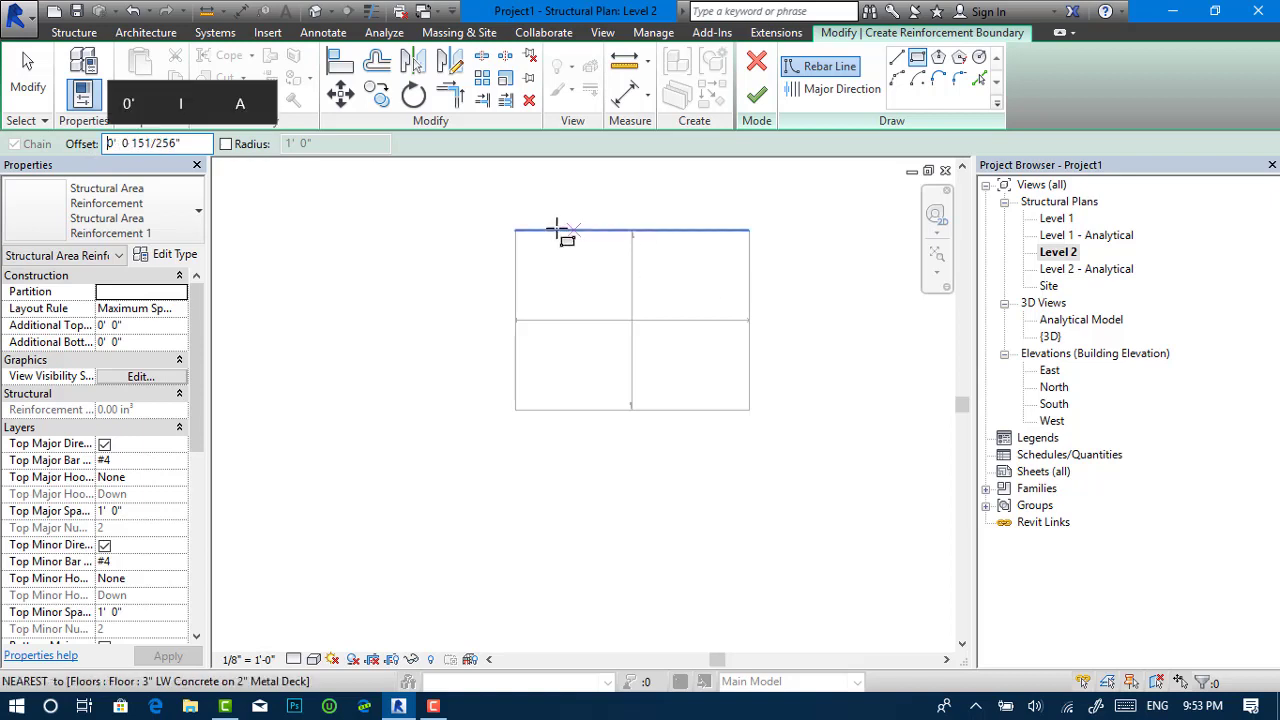
left_click(515, 231)
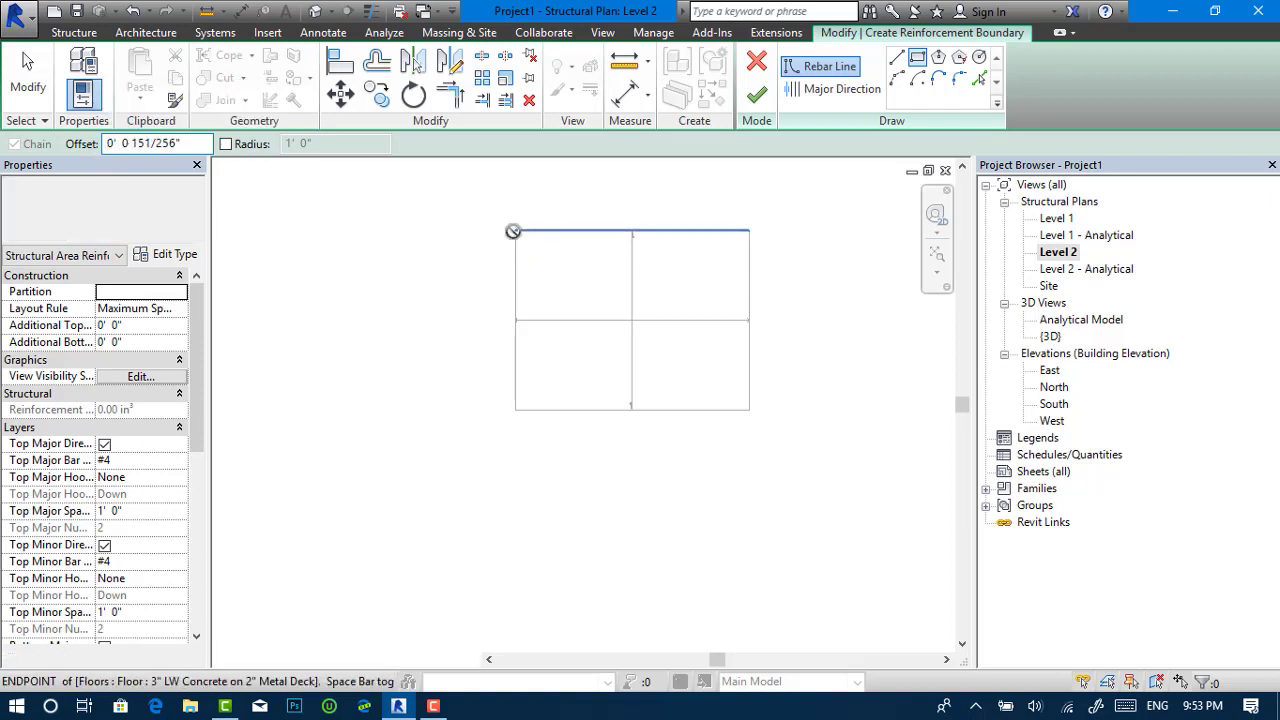
left_click(748, 409)
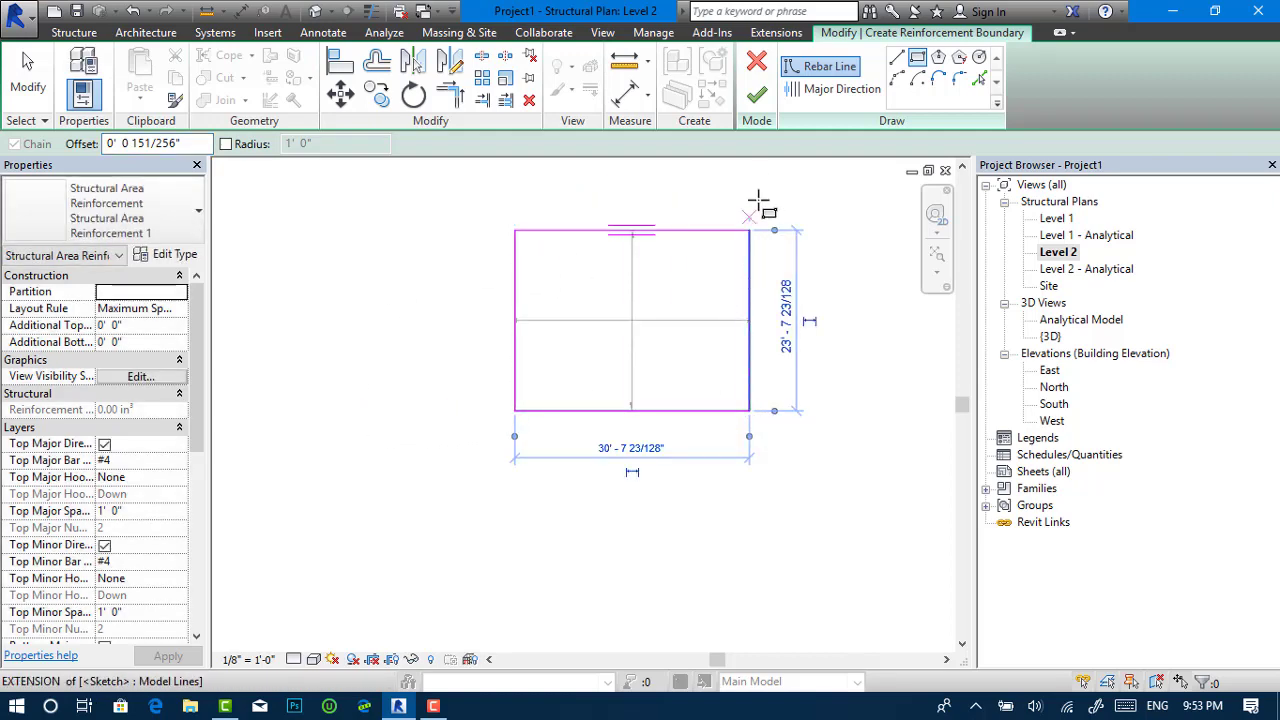
left_click(756, 94)
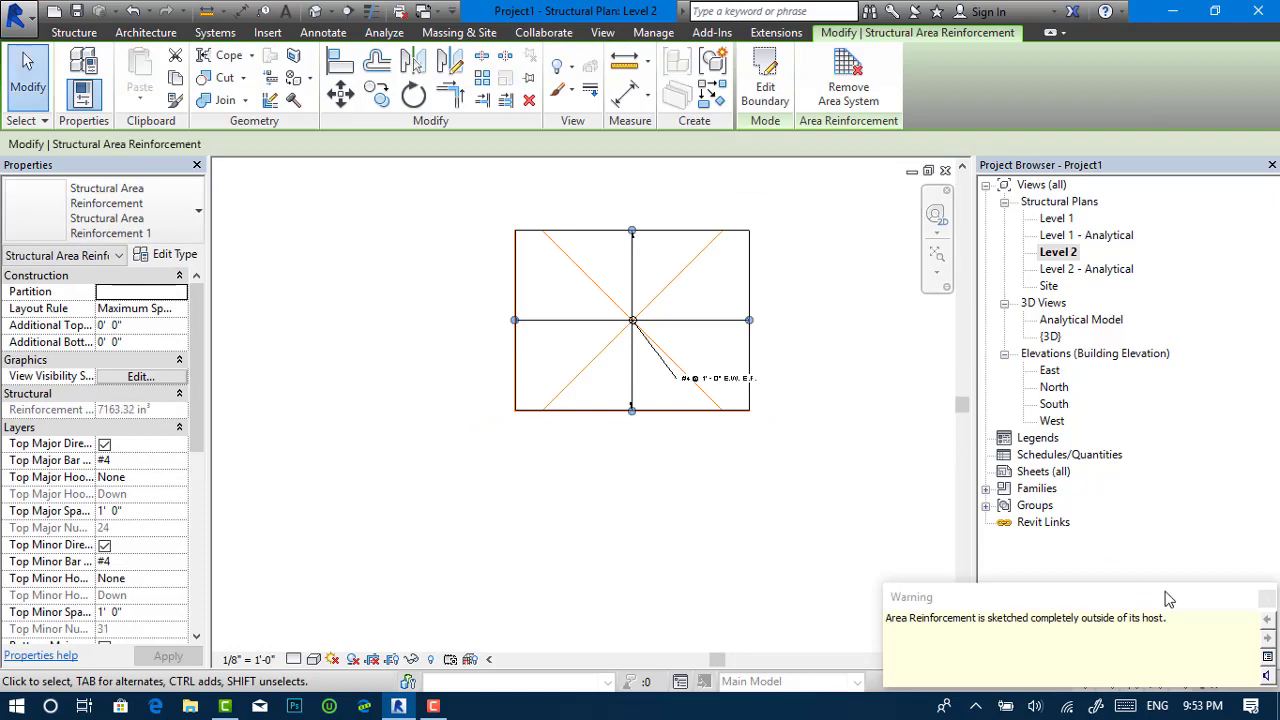
left_click(1267, 599)
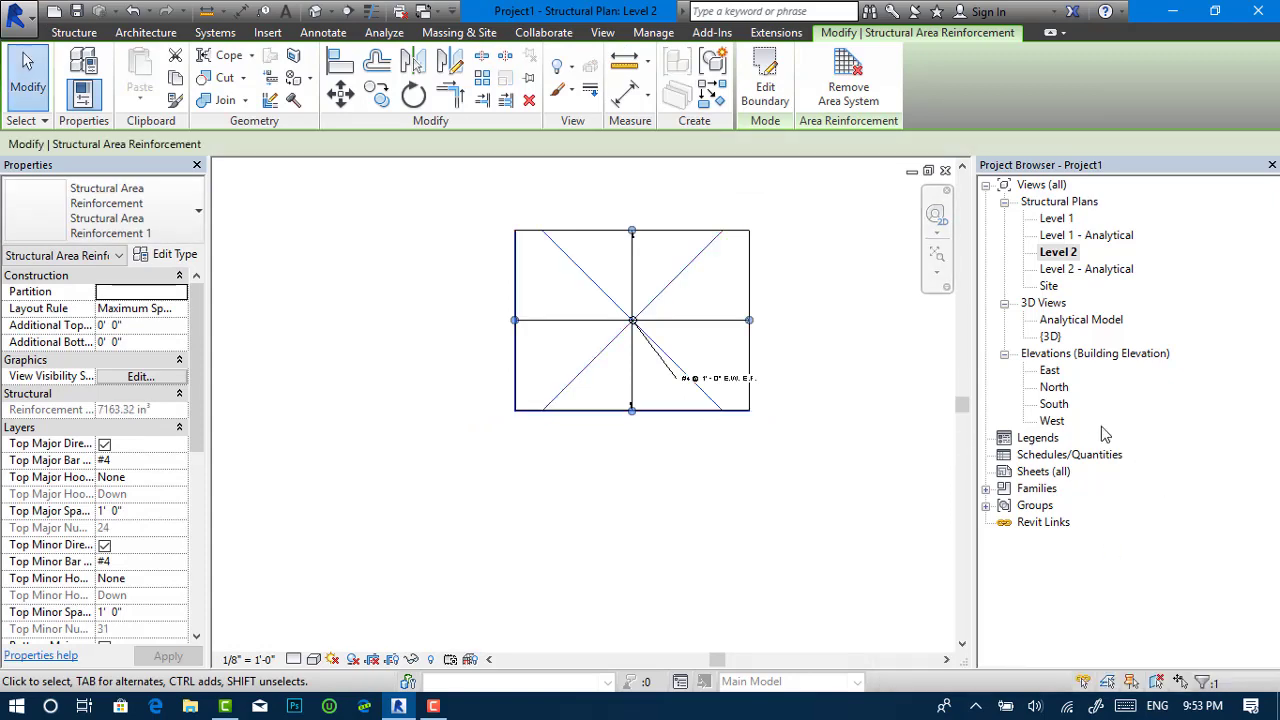
Step: Open the {3D} view and window-select the whole slab with its reinforcement
double_click(1050, 337)
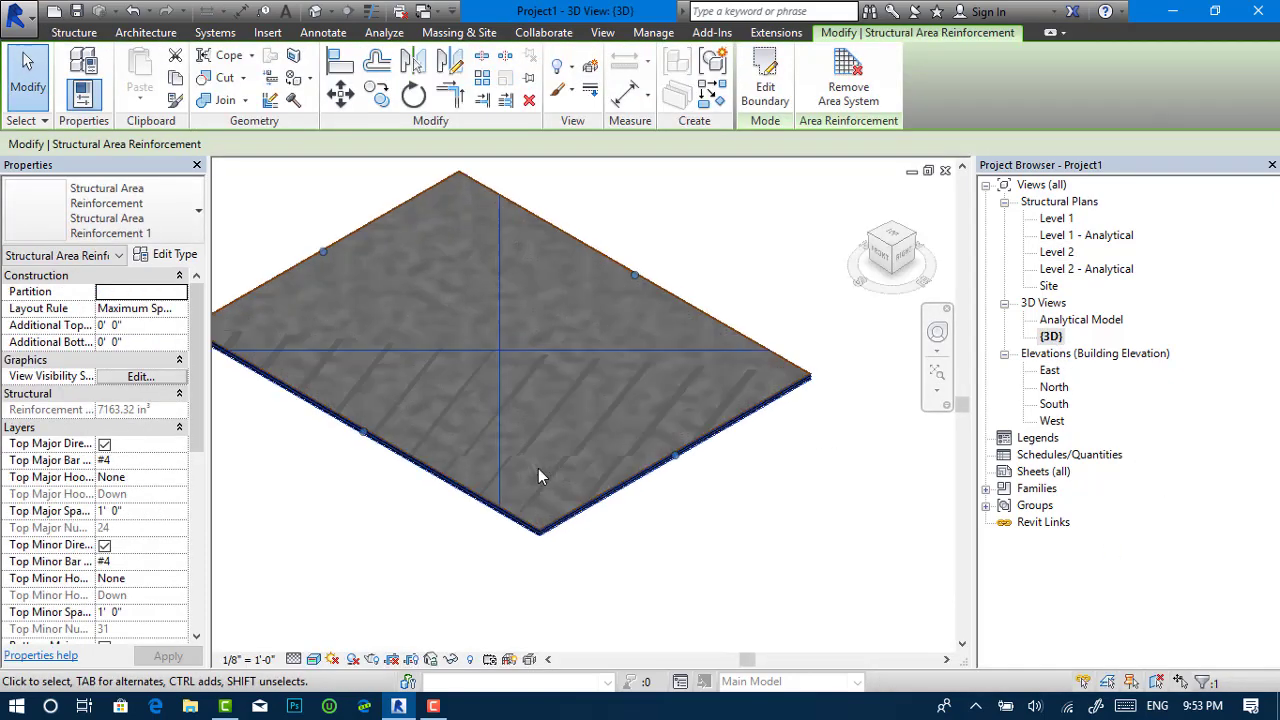
scroll(538, 470, "up", 2)
scroll(530, 449, "down", 3)
scroll(500, 385, "down", 2)
left_click(638, 291)
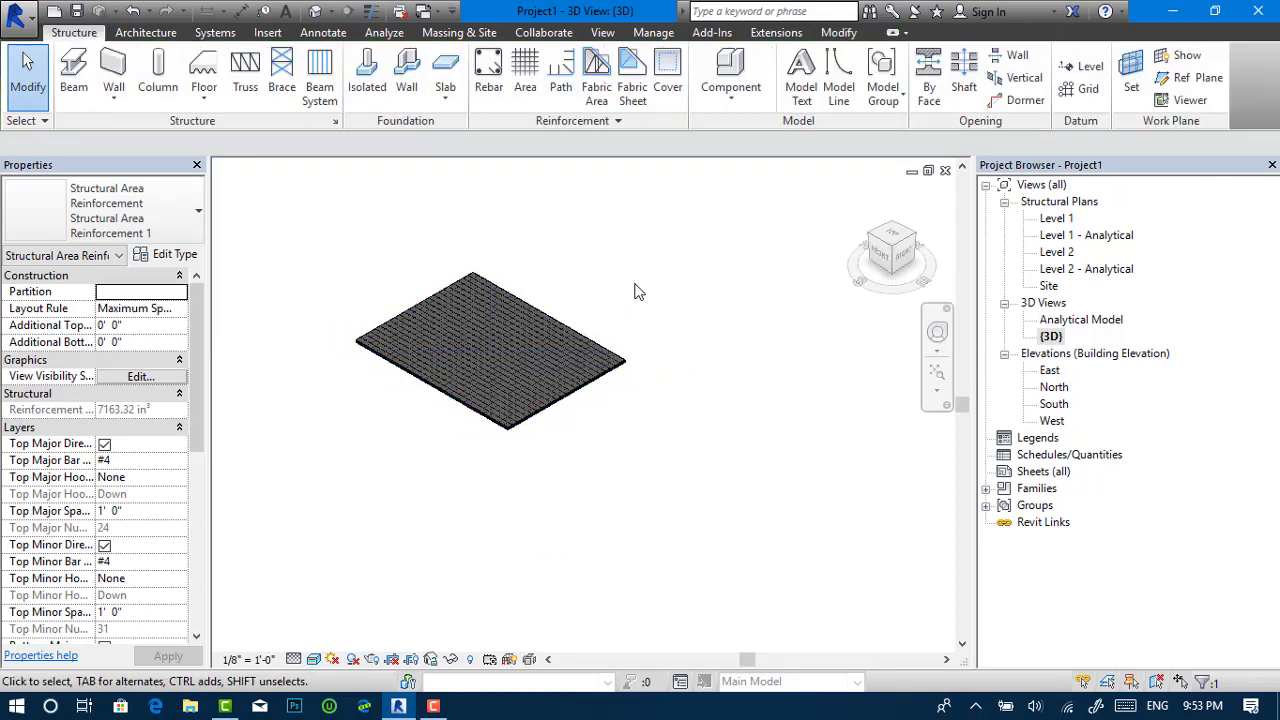
left_click_drag(694, 177, 360, 446)
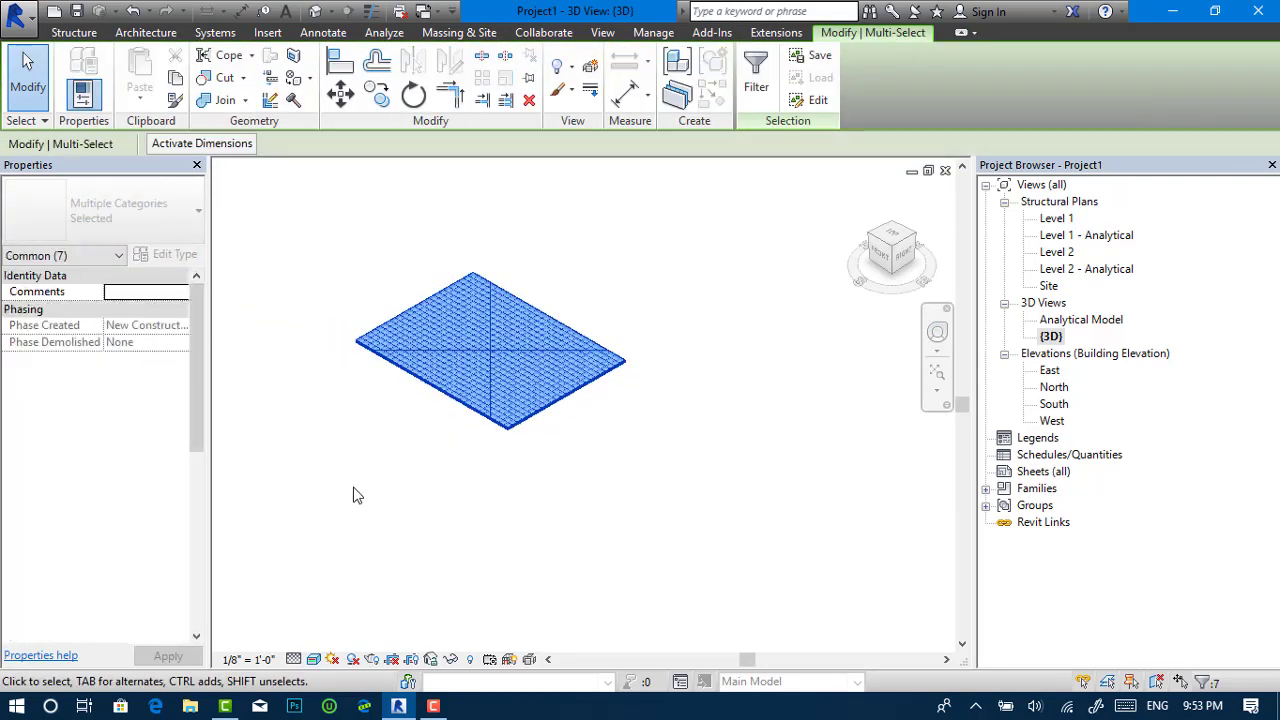
Step: Filter the selection down to Structural Rebar only
left_click(756, 75)
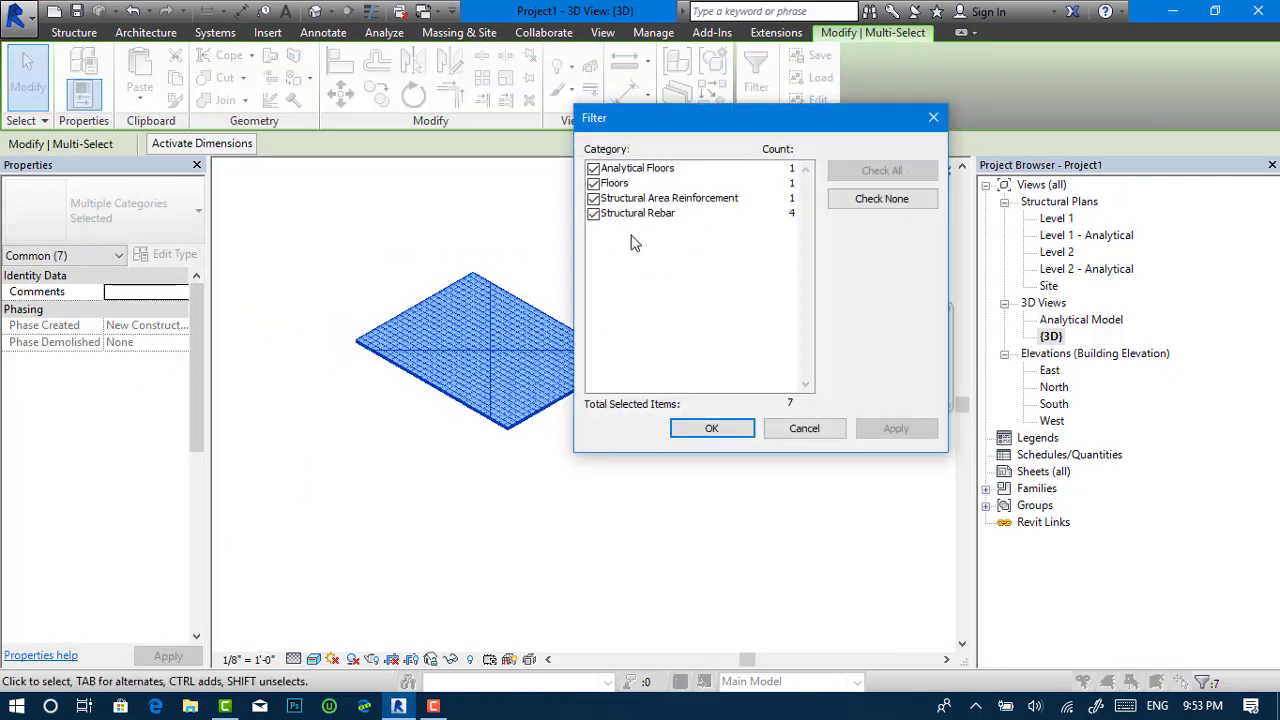
left_click(880, 199)
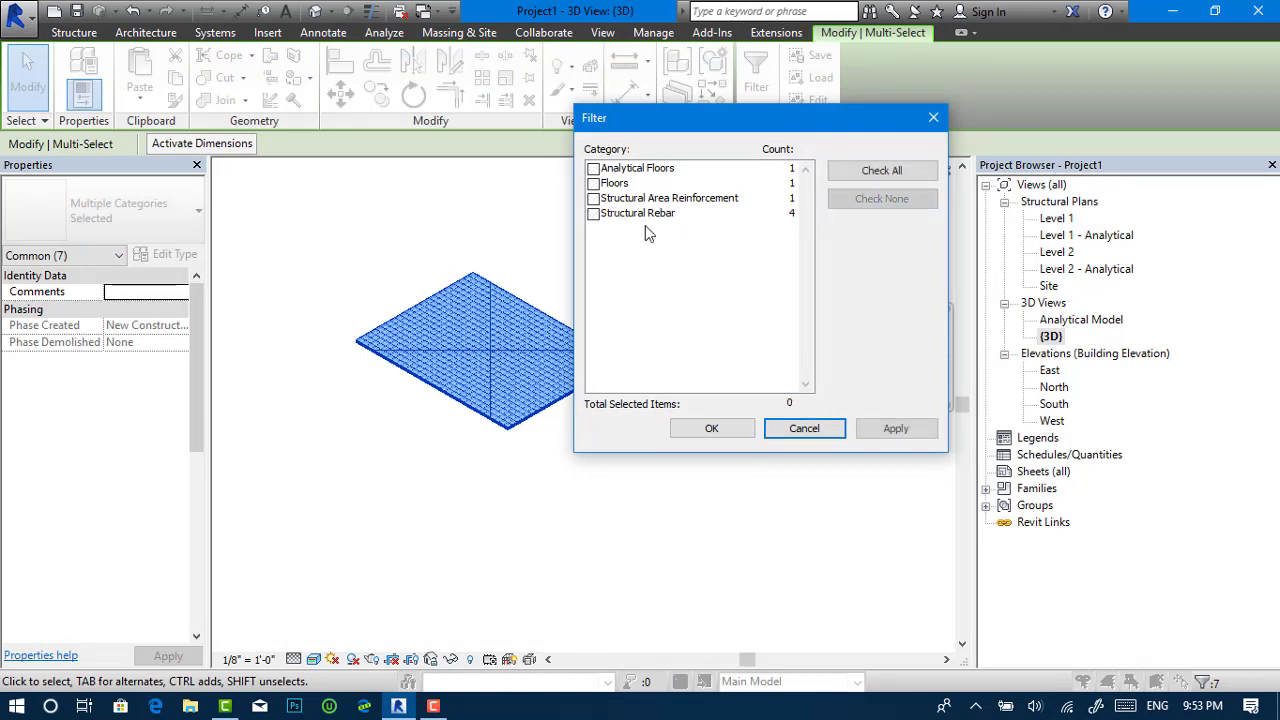
left_click(594, 214)
left_click(712, 428)
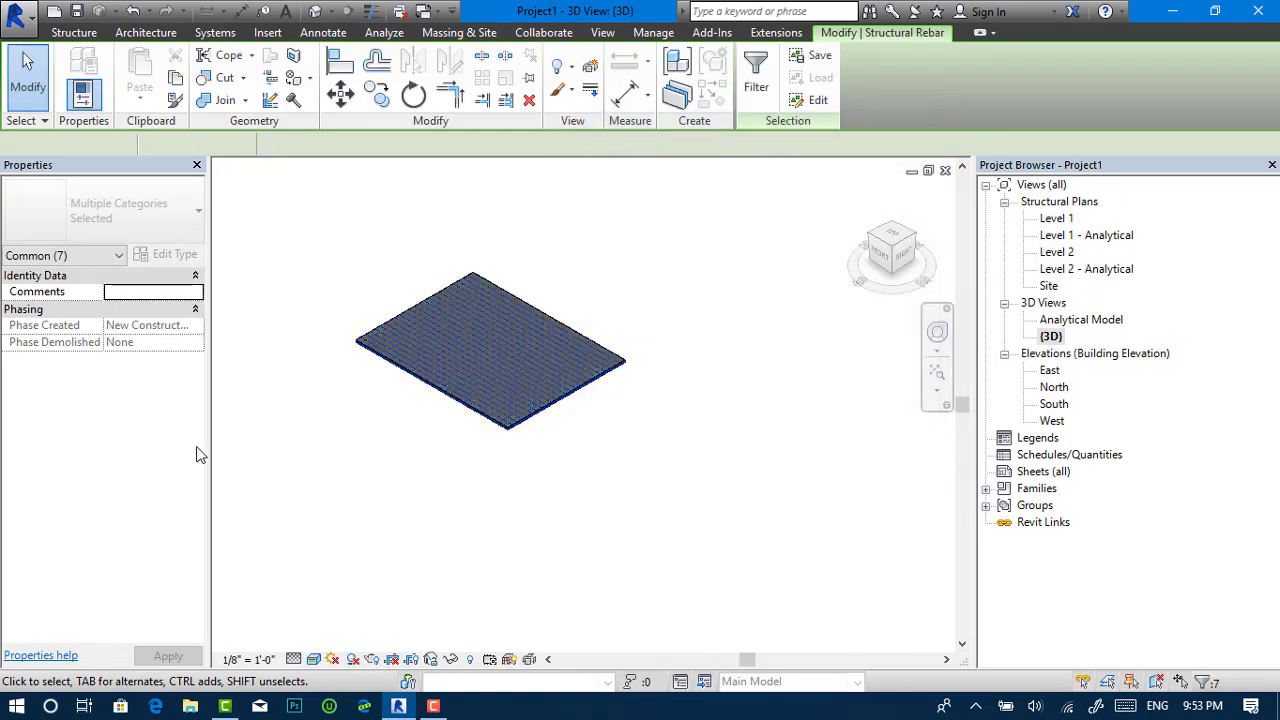
Step: Tick View unobscured and View as solid for the {3D} view in the rebar's visibility states
left_click(164, 526)
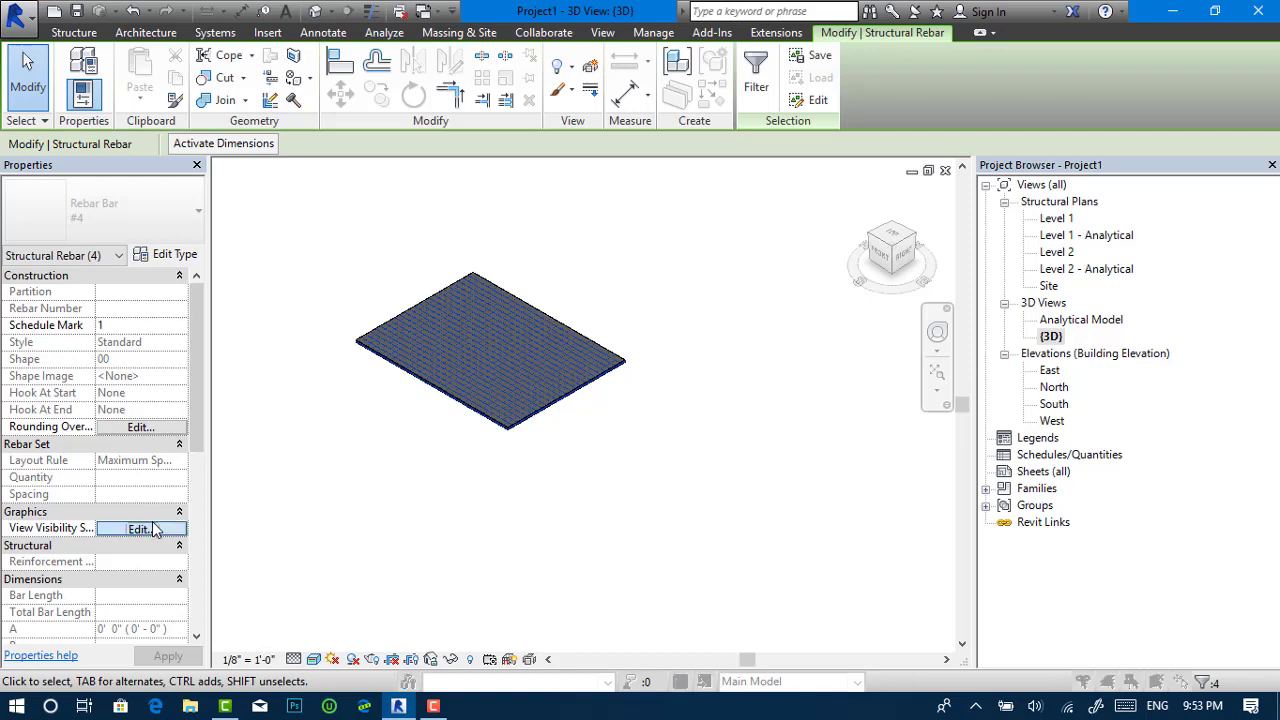
left_click(702, 280)
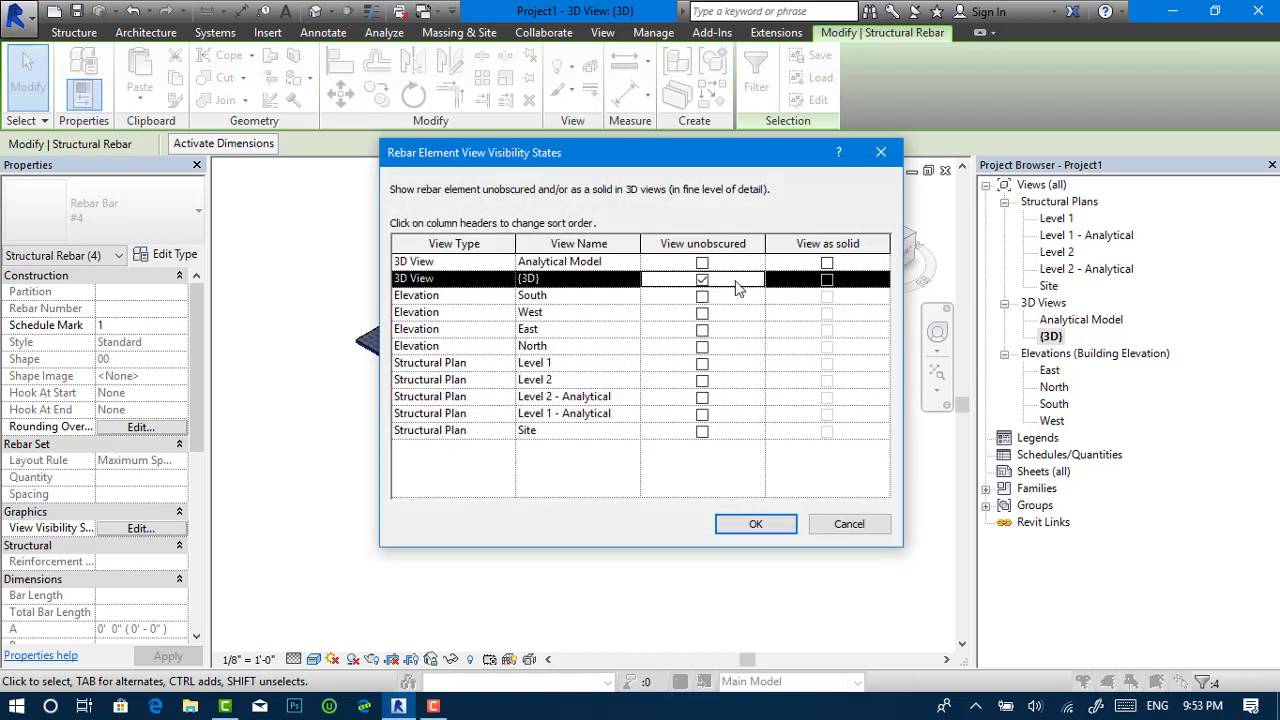
left_click(835, 282)
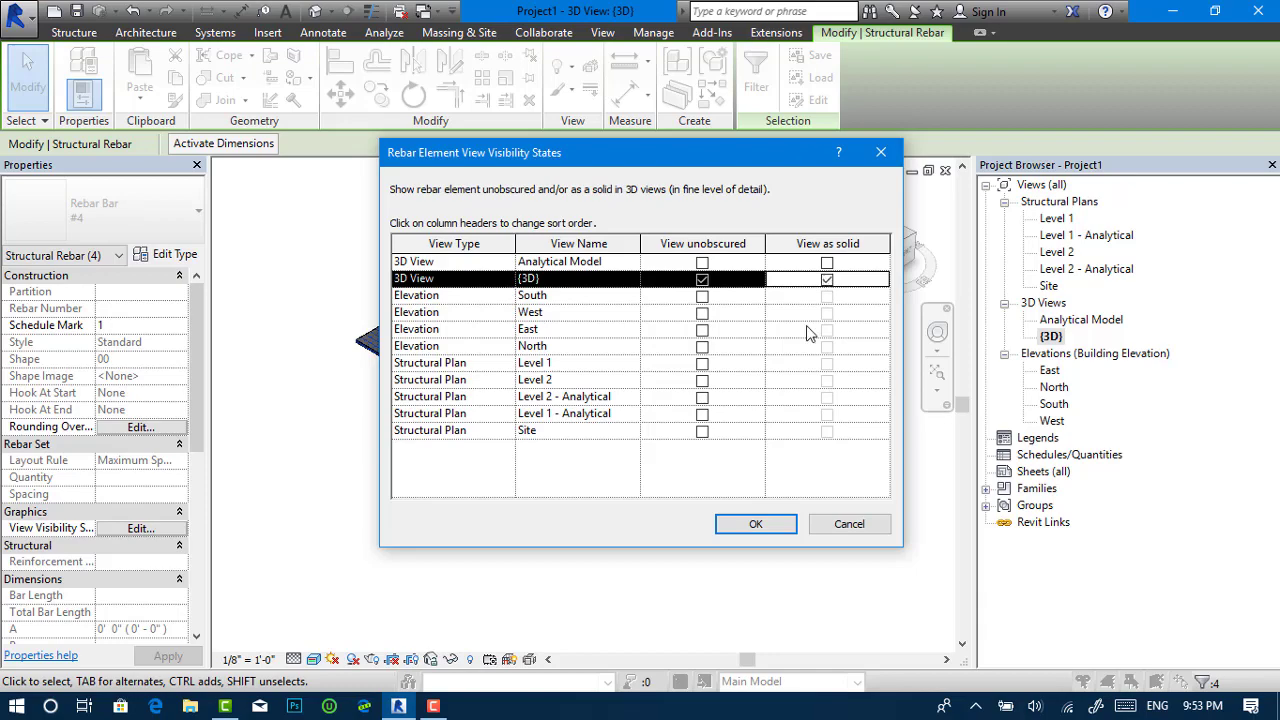
left_click(755, 524)
left_click(613, 453)
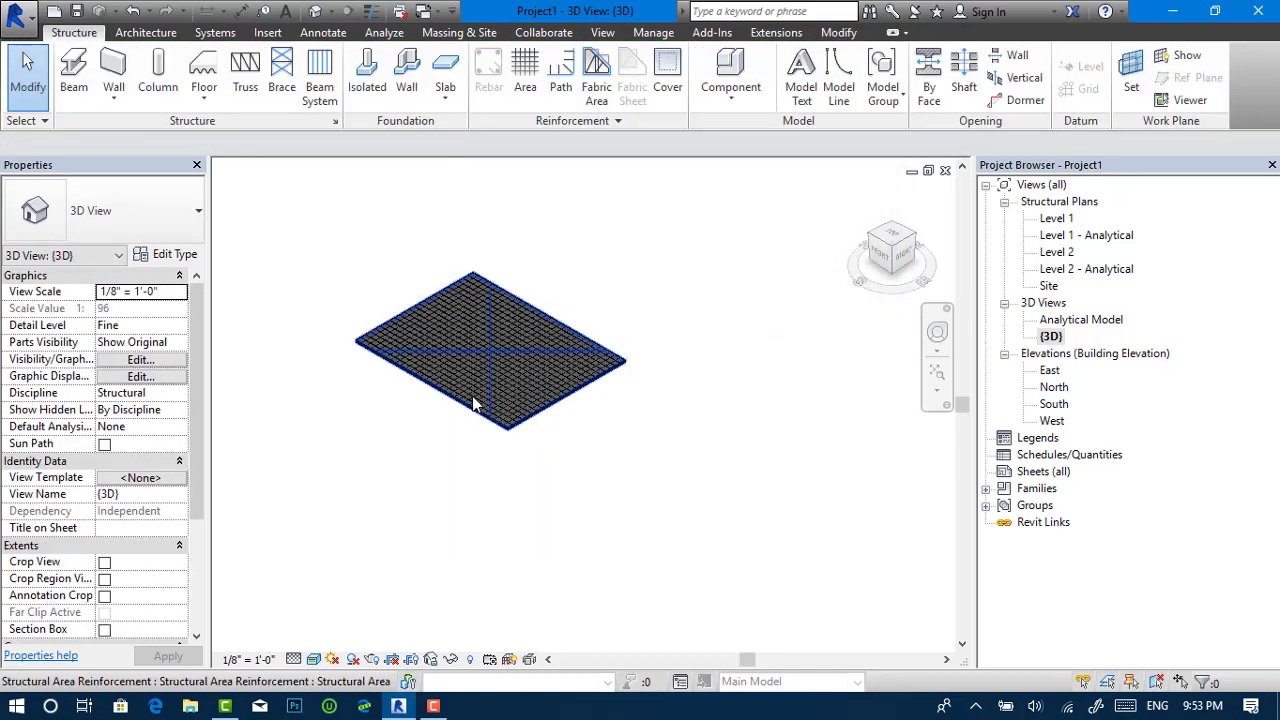
scroll(468, 392, "up", 5)
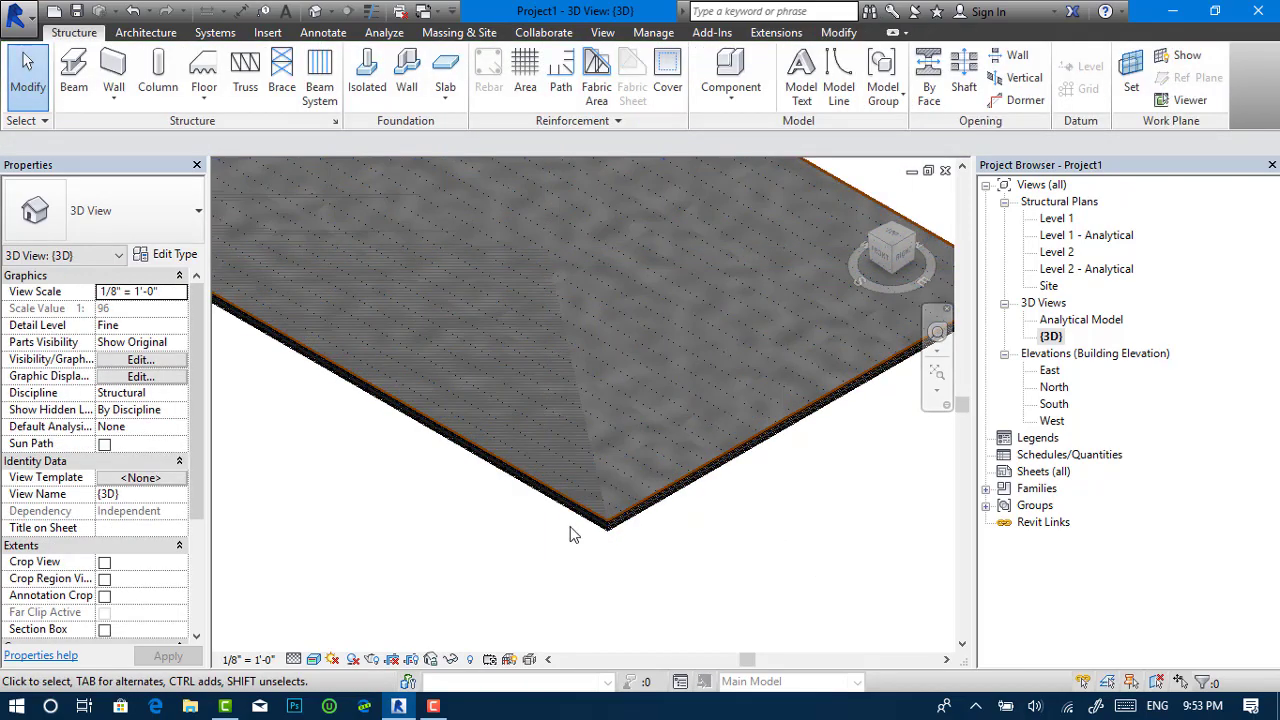
Step: Switch the {3D} view's visual style to Wireframe
scroll(572, 533, "down", 3)
scroll(600, 420, "down", 2)
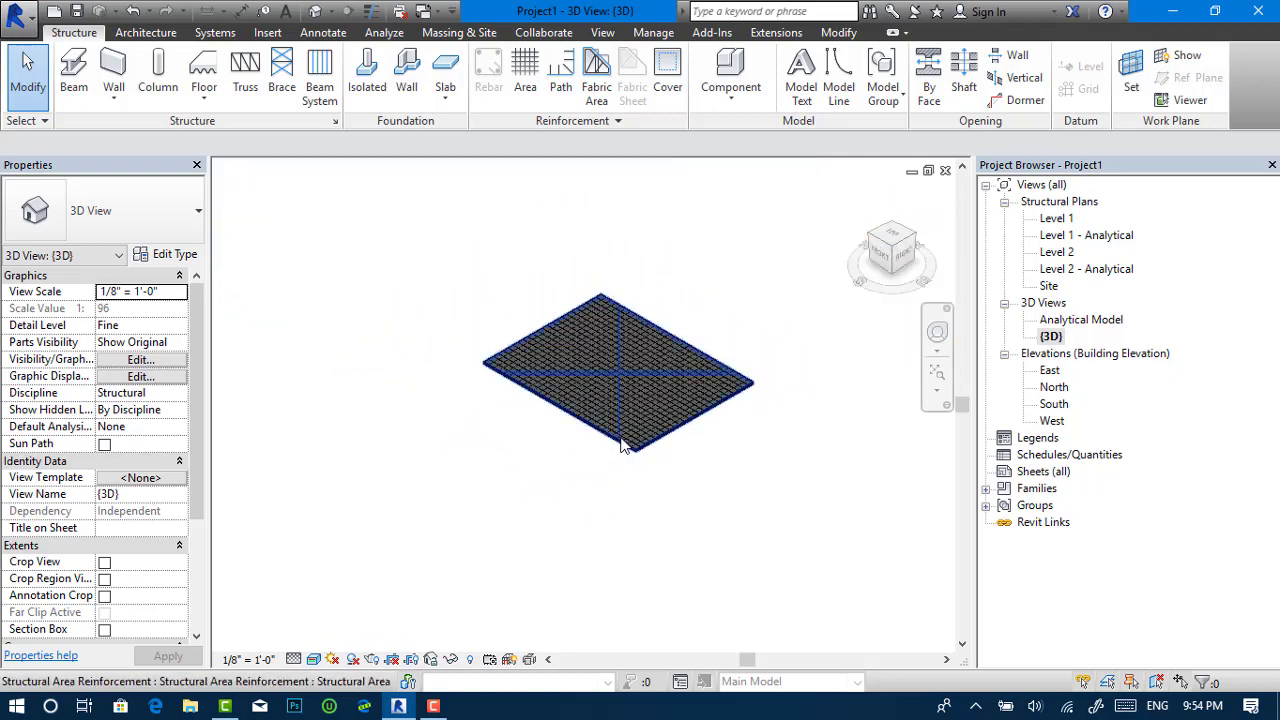
scroll(736, 511, "up", 5)
mouse_move(523, 443)
middle_mouse_down()
mouse_move(755, 643)
mouse_move(728, 633)
middle_mouse_up()
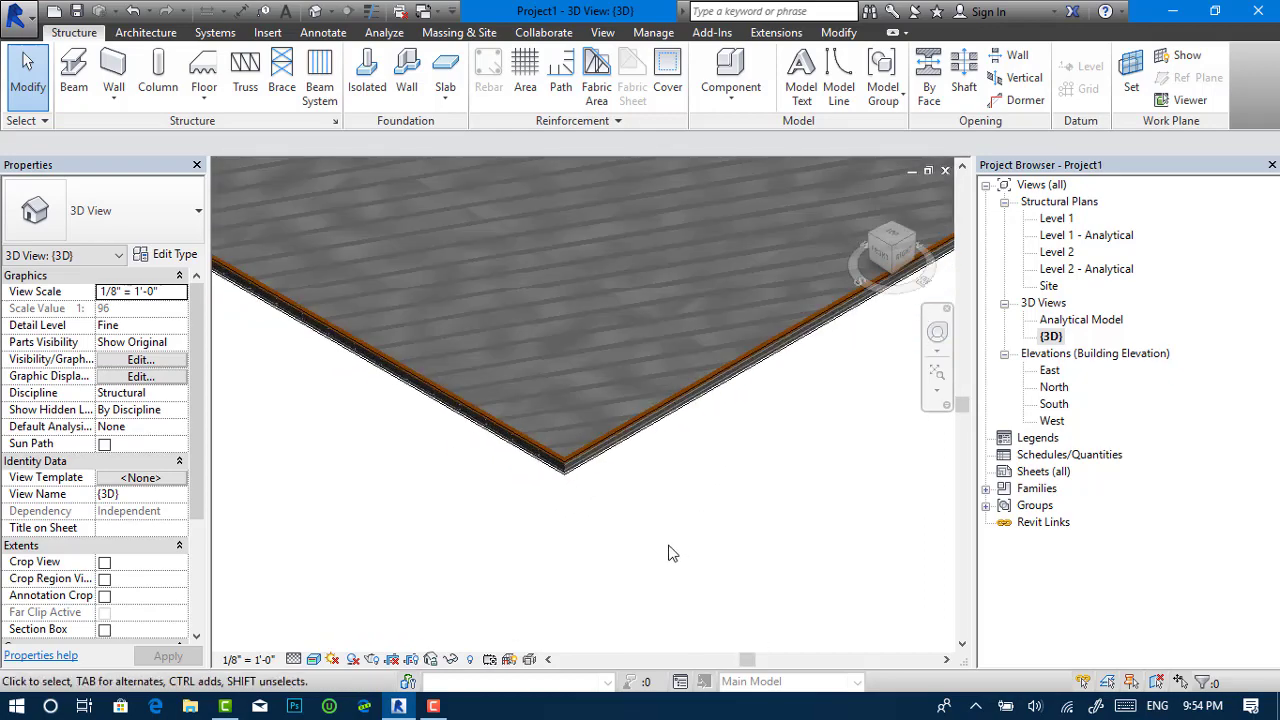
left_click(314, 659)
left_click(360, 632)
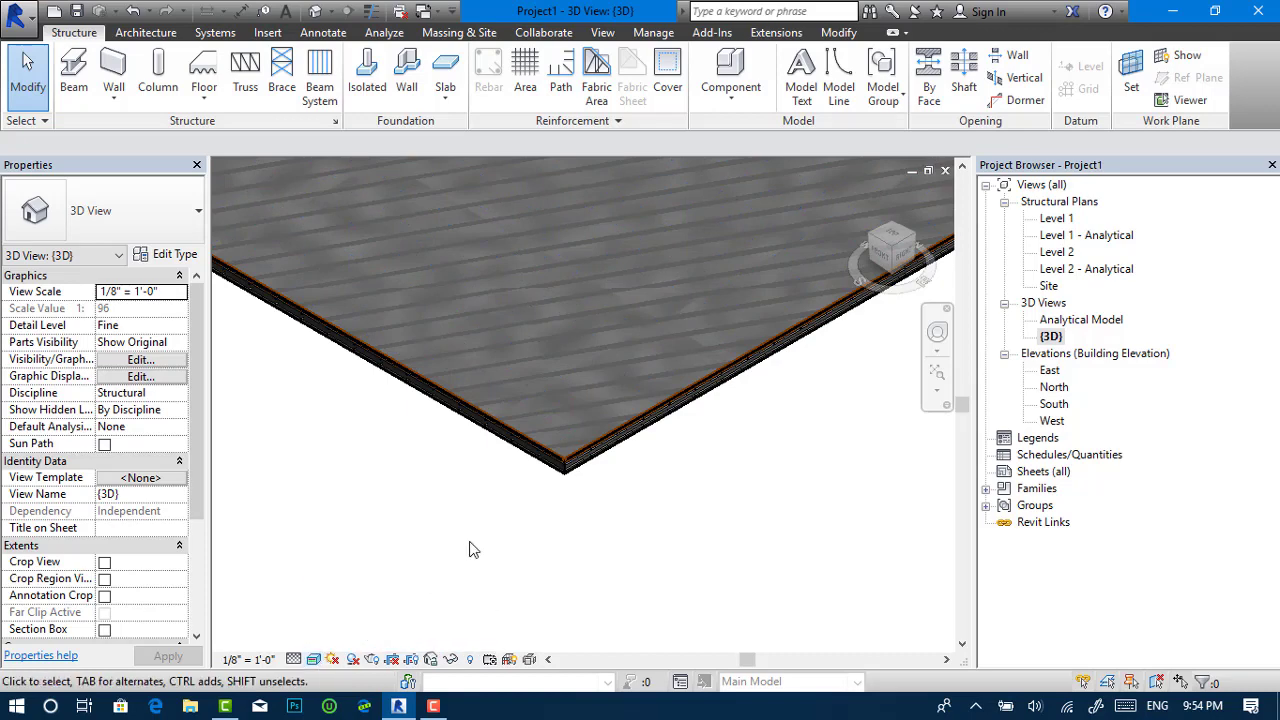
left_click(316, 660)
left_click(420, 543)
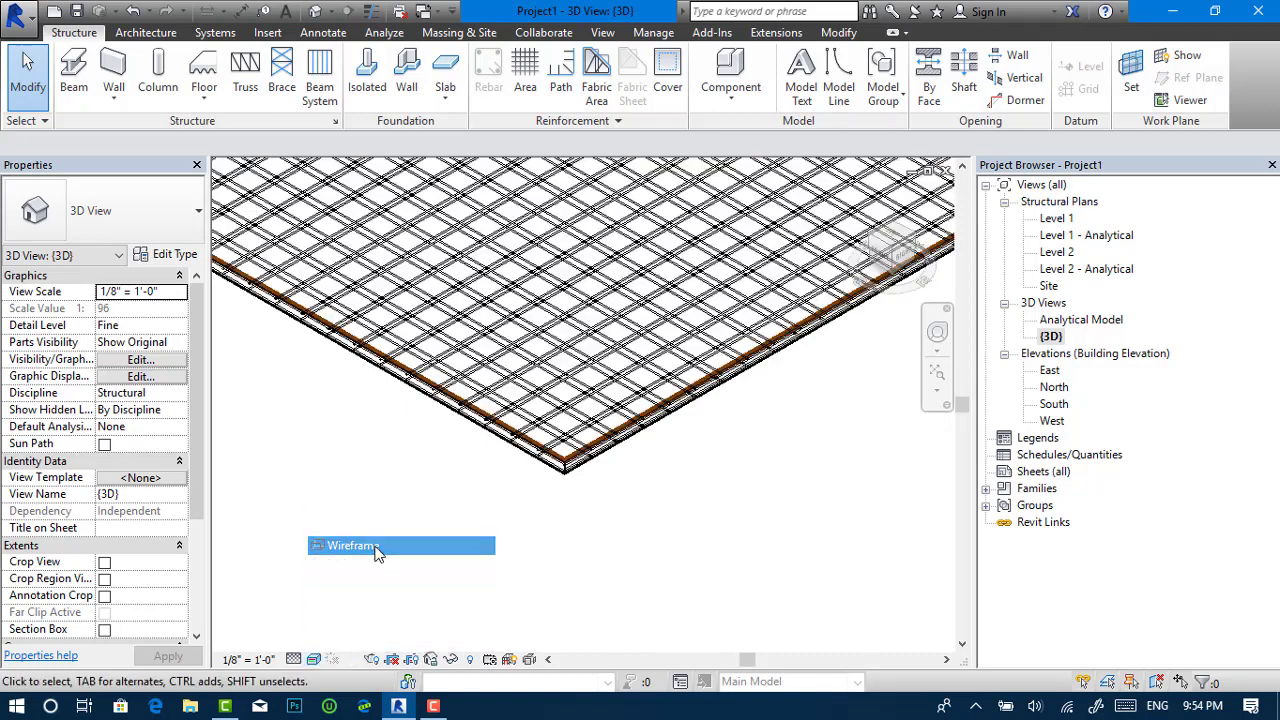
Step: Zoom and pan so the whole wireframe rebar mesh is in view
scroll(550, 488, "up", 3)
scroll(555, 480, "up", 2)
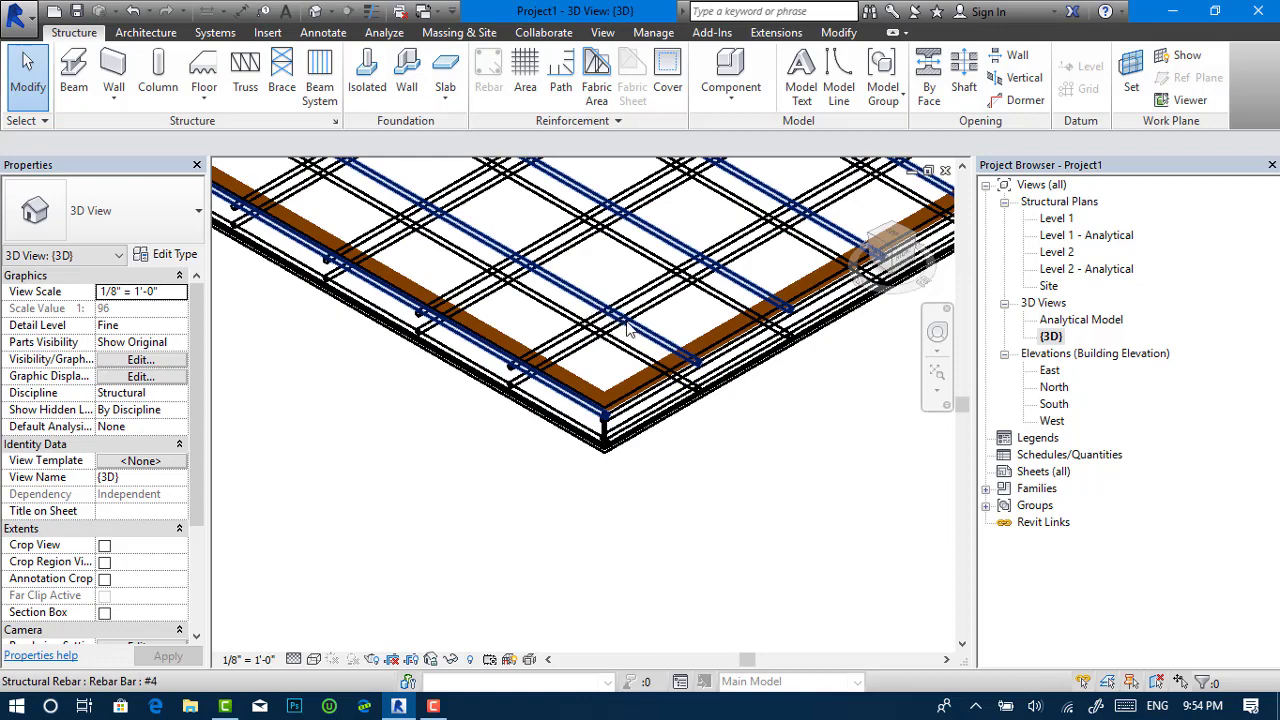
scroll(628, 332, "down", 2)
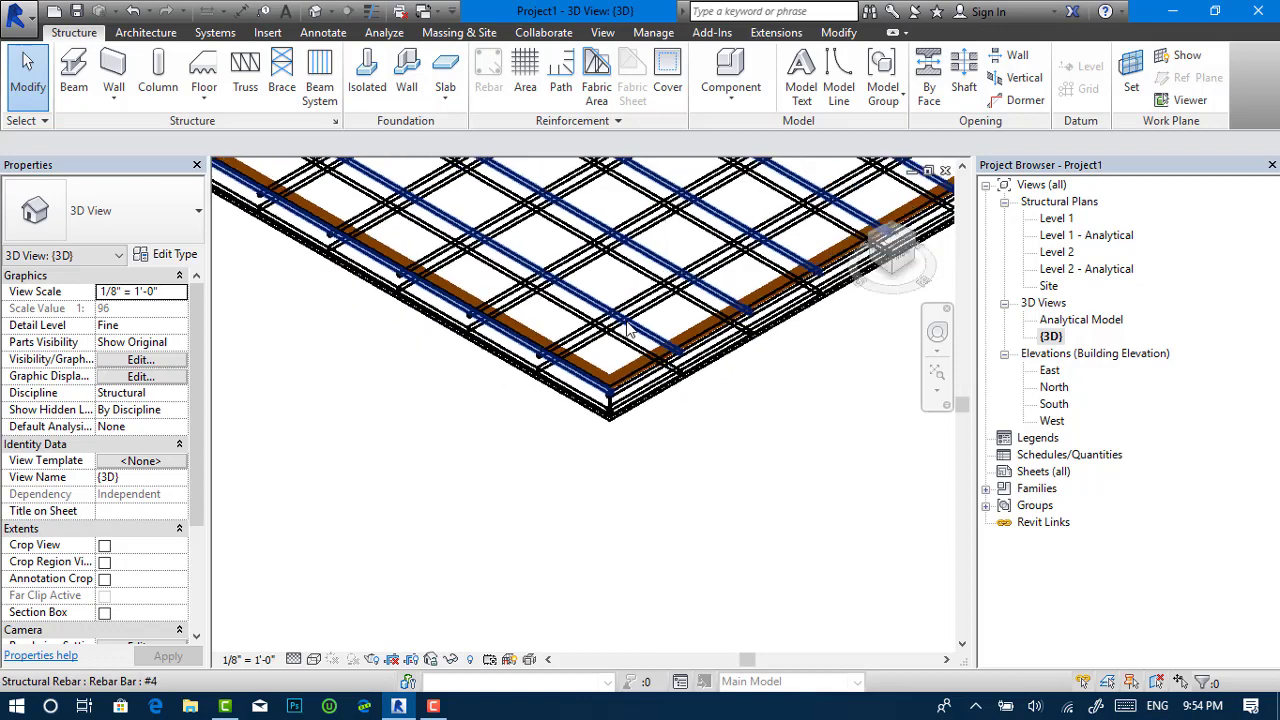
scroll(628, 332, "down", 2)
scroll(628, 332, "down", 2)
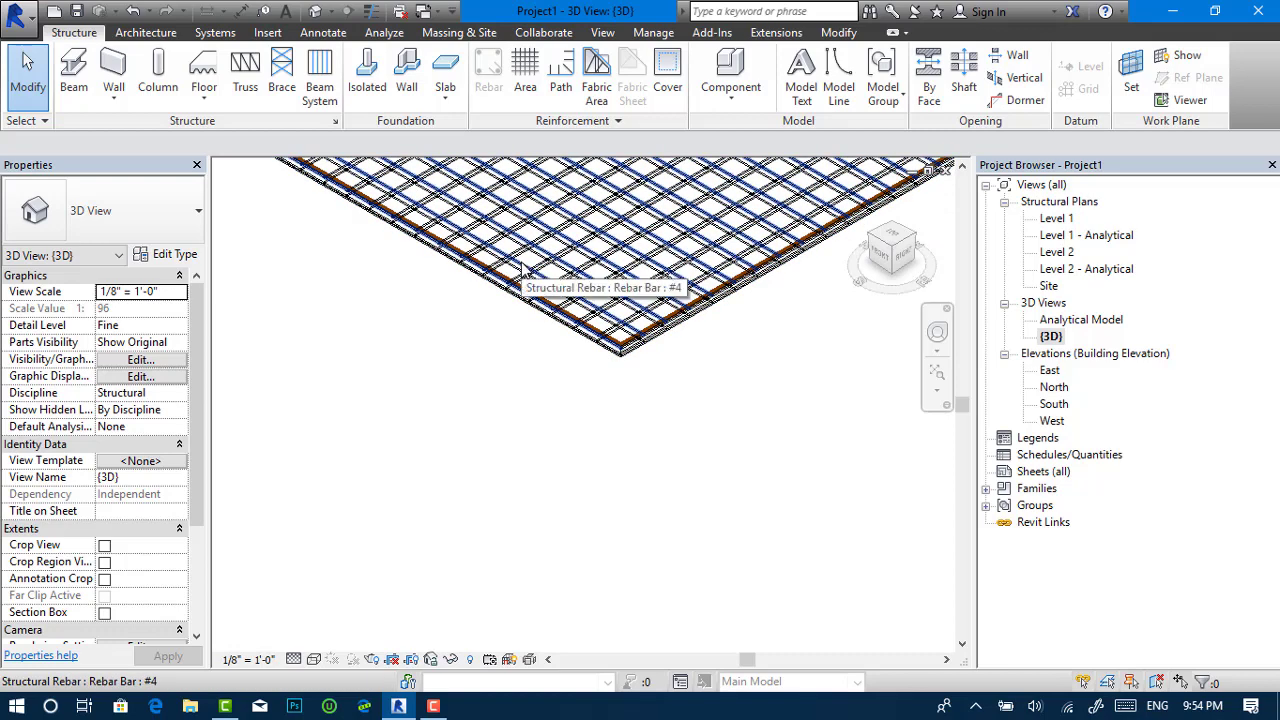
mouse_move(729, 414)
middle_mouse_down()
mouse_move(755, 468)
mouse_move(677, 537)
middle_mouse_up()
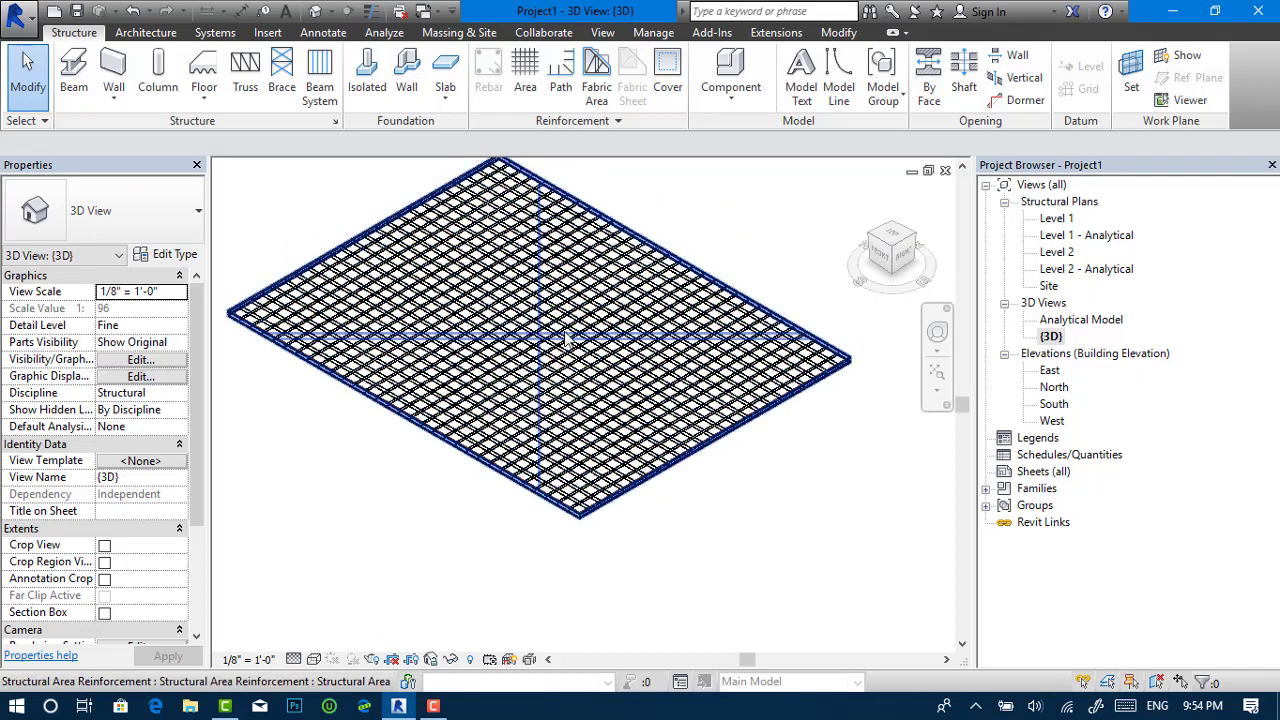
Step: Change the area reinforcement's top major bars to #6, keeping hook None, and apply
left_click(541, 340)
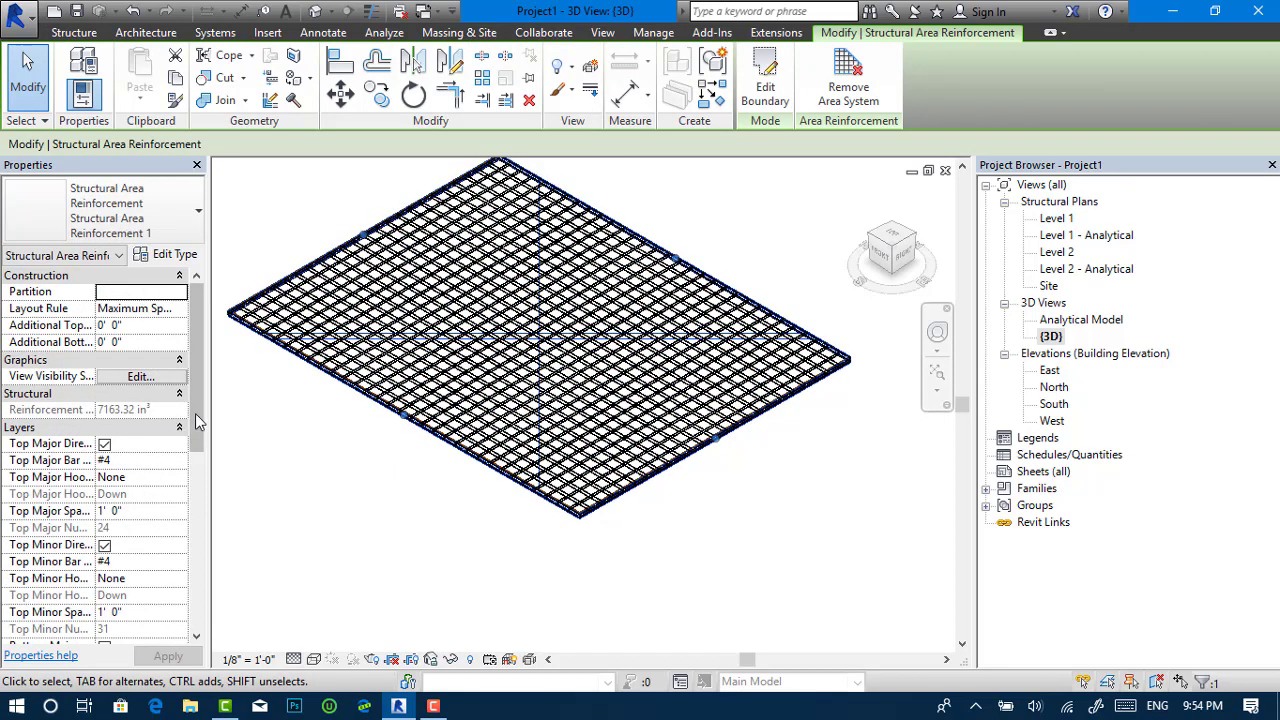
left_click_drag(197, 405, 186, 552)
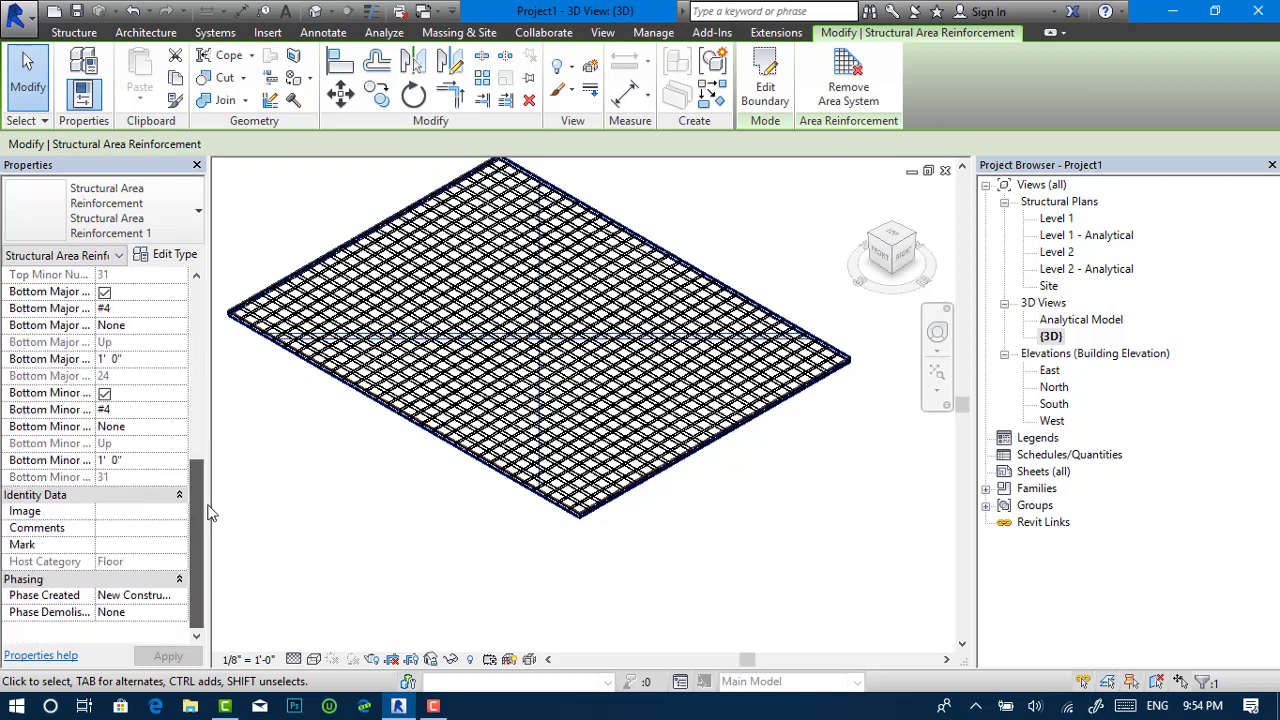
left_click_drag(186, 555, 240, 453)
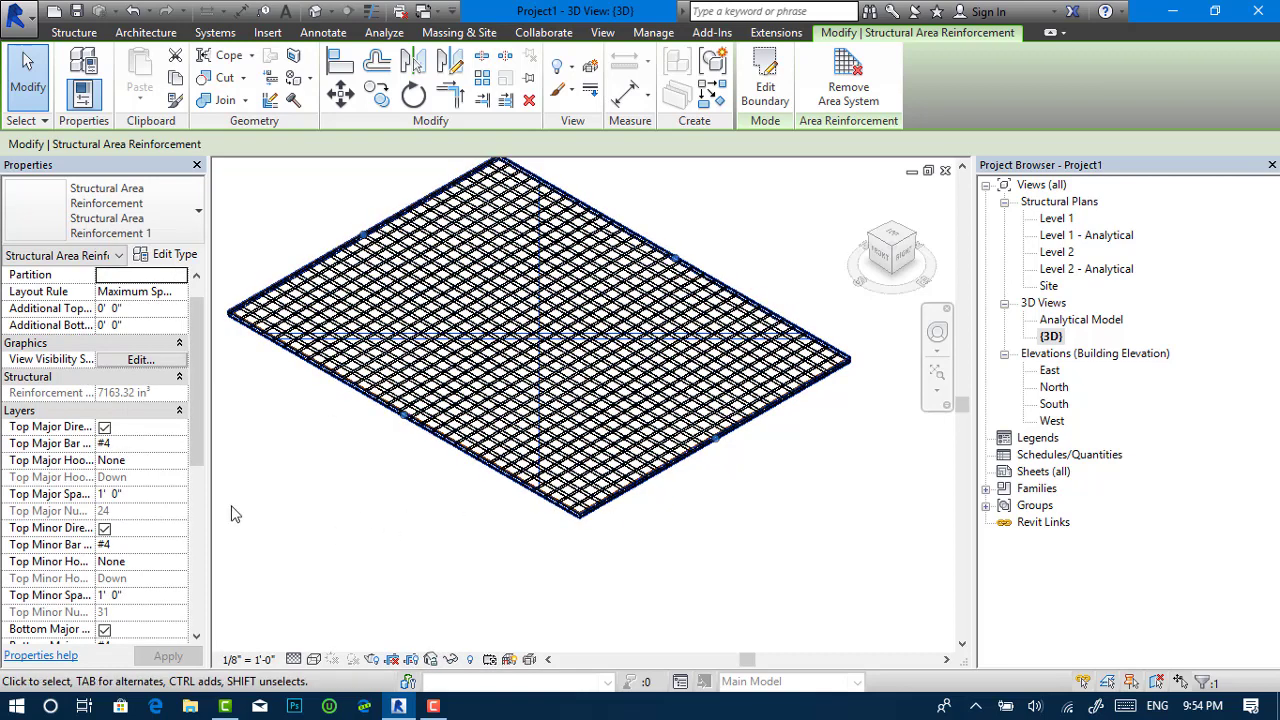
left_click(188, 443)
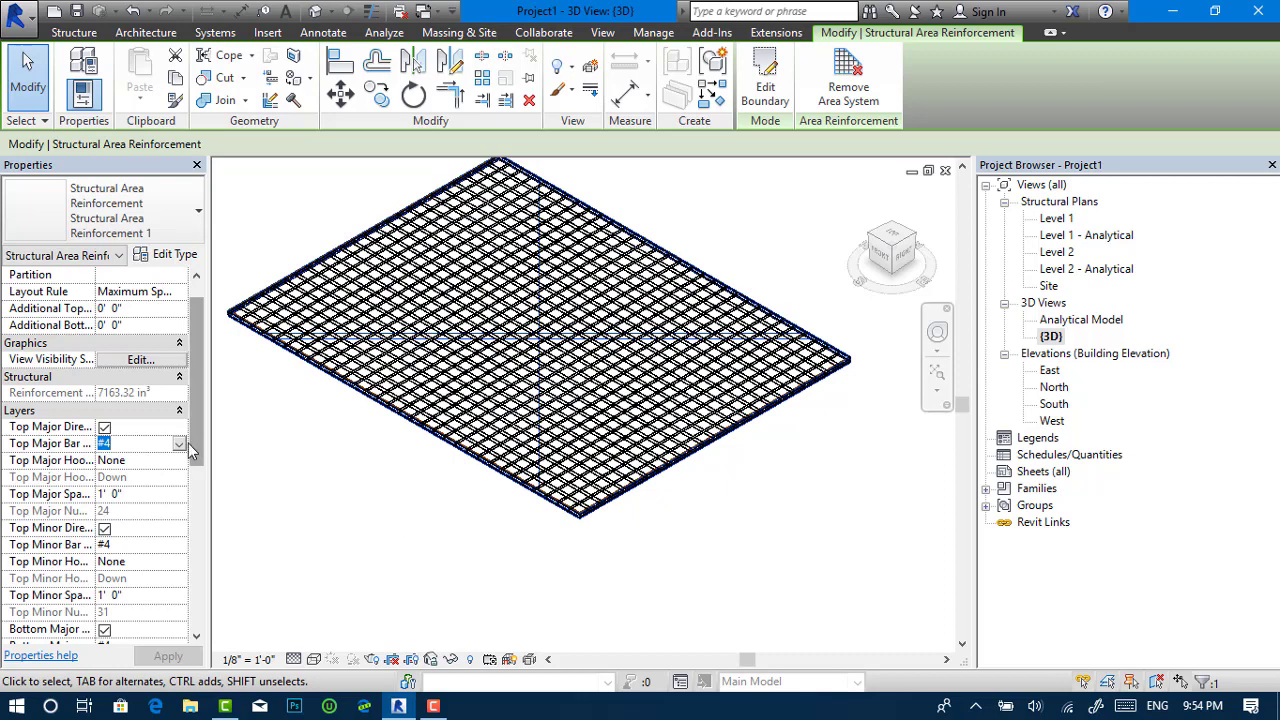
left_click(179, 443)
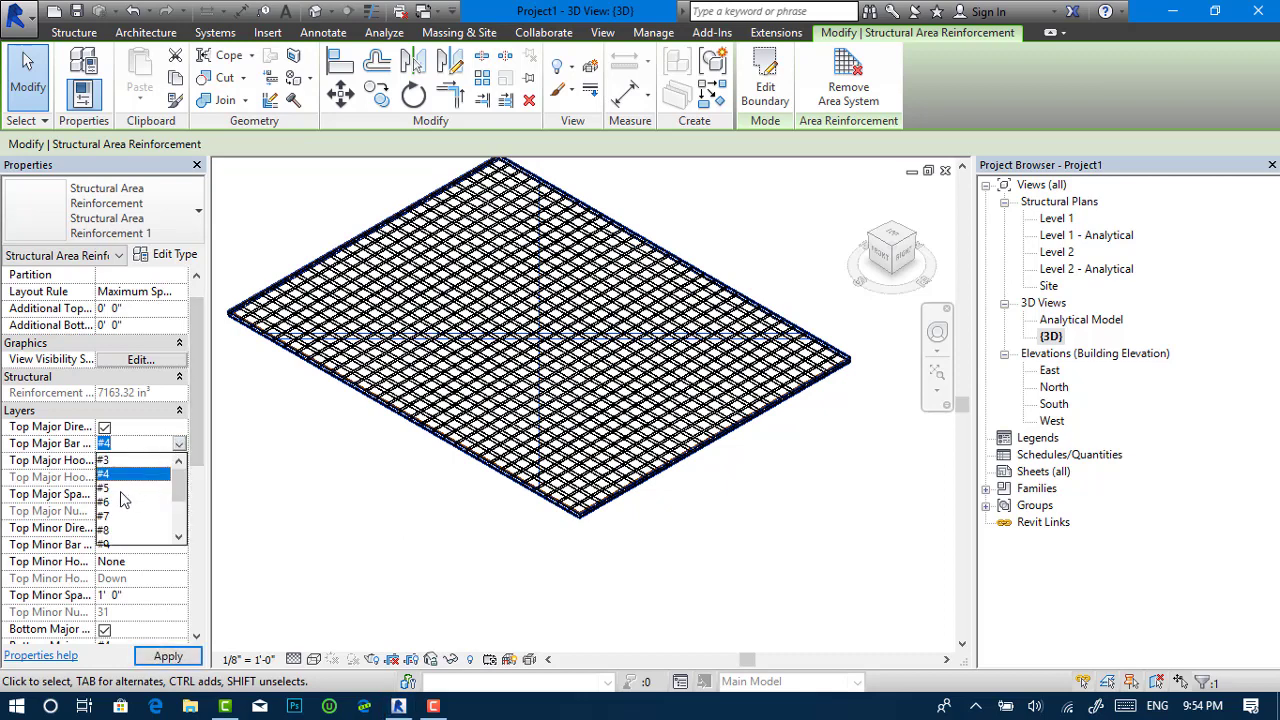
left_click(120, 502)
left_click(179, 460)
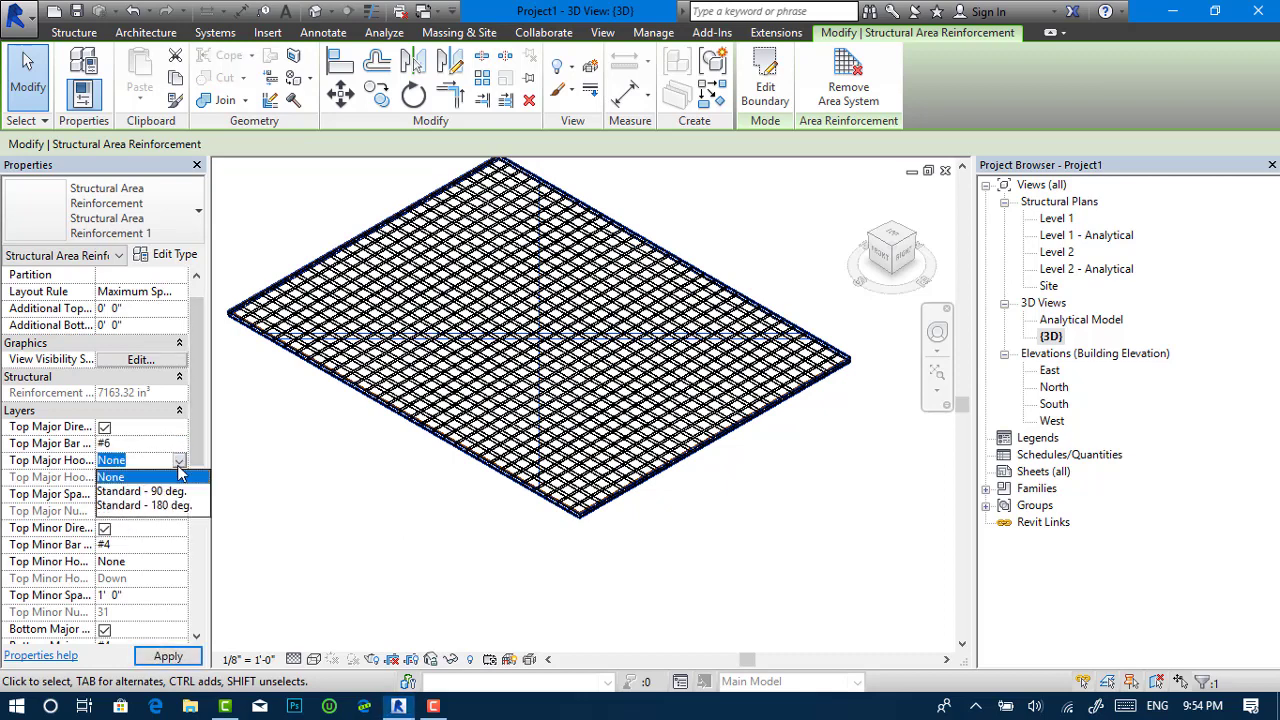
left_click(450, 526)
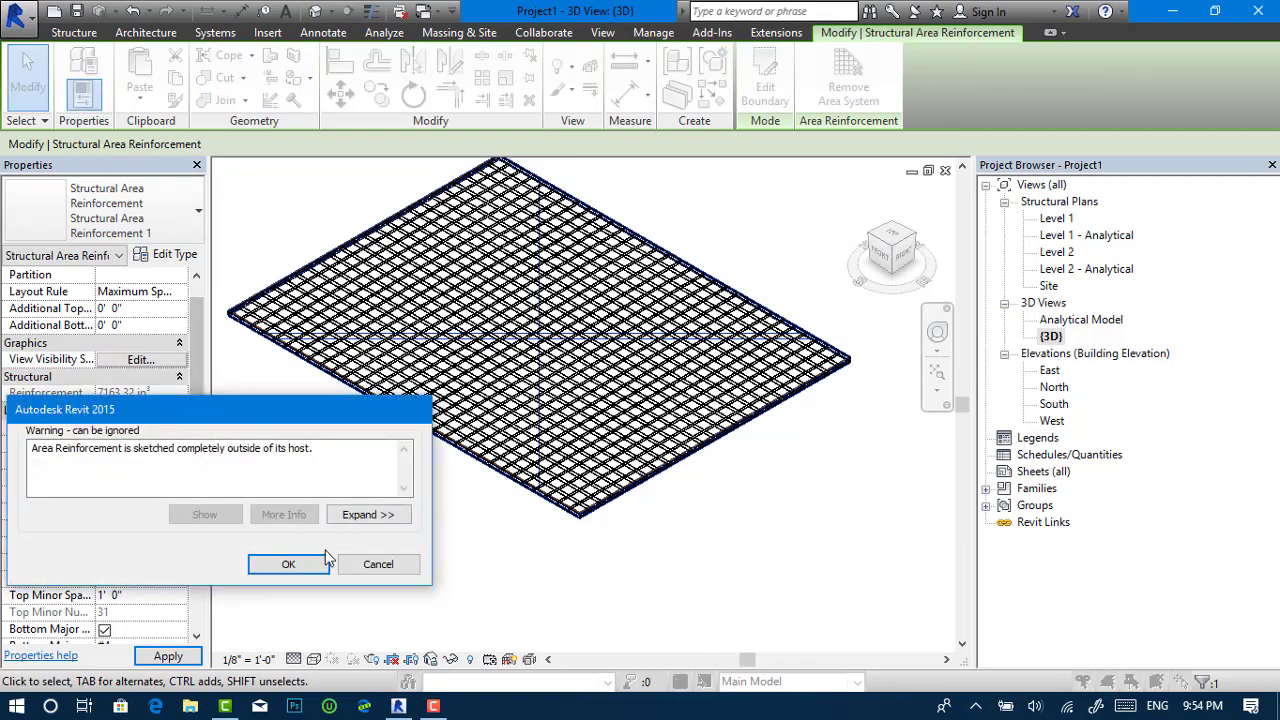
left_click(288, 564)
Step: Zoom in and select a rebar set to check the new bars
scroll(566, 534, "up", 3)
scroll(575, 500, "up", 2)
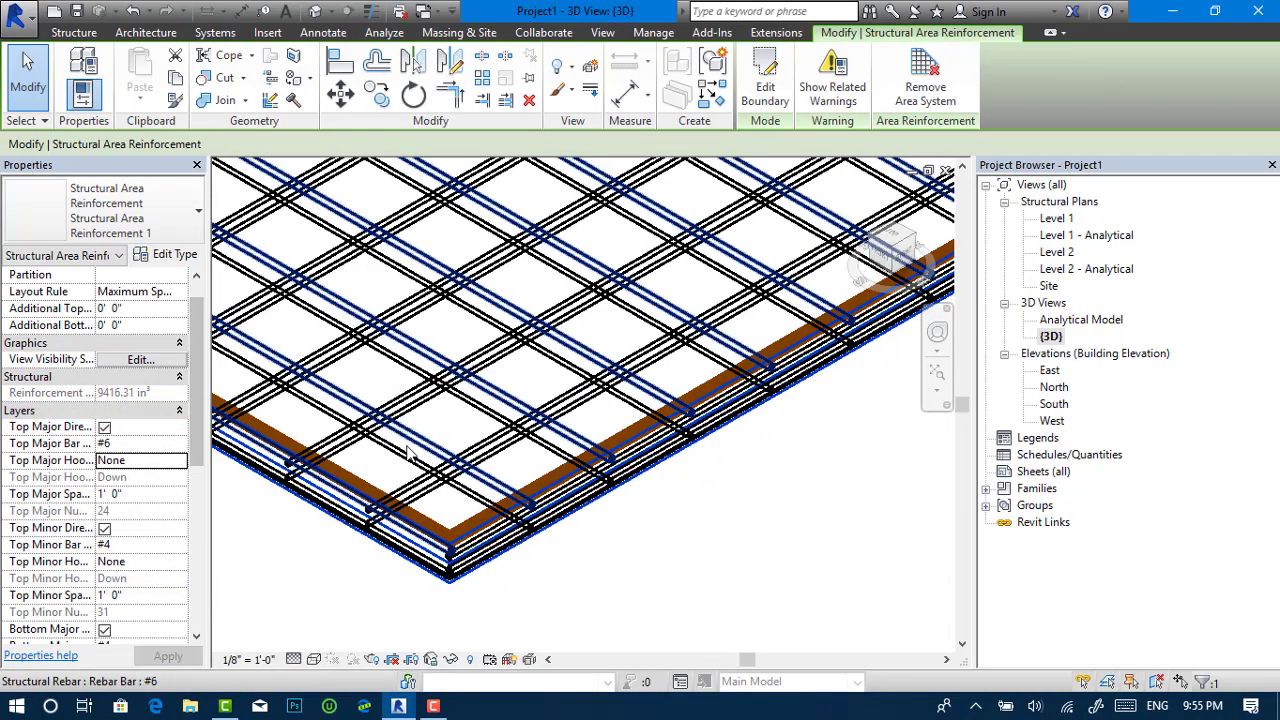
left_click(426, 494)
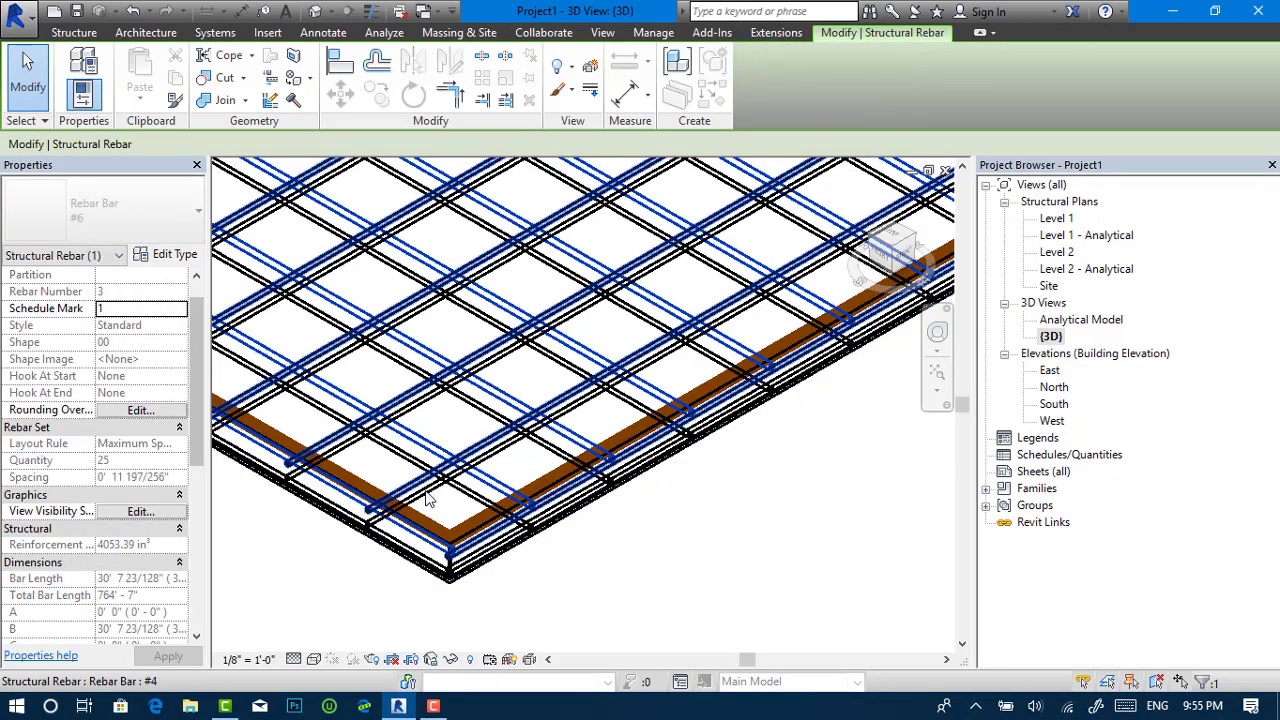
left_click(663, 558)
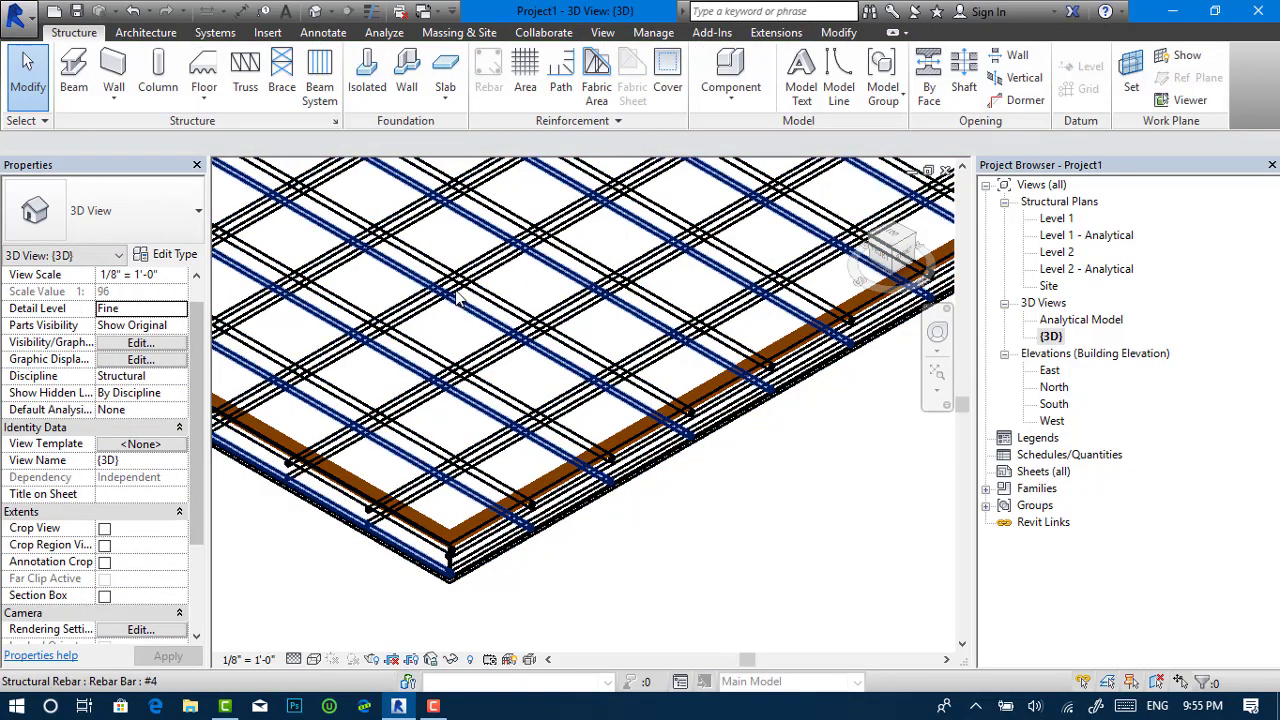
scroll(455, 298, "down", 2)
scroll(471, 323, "down", 5)
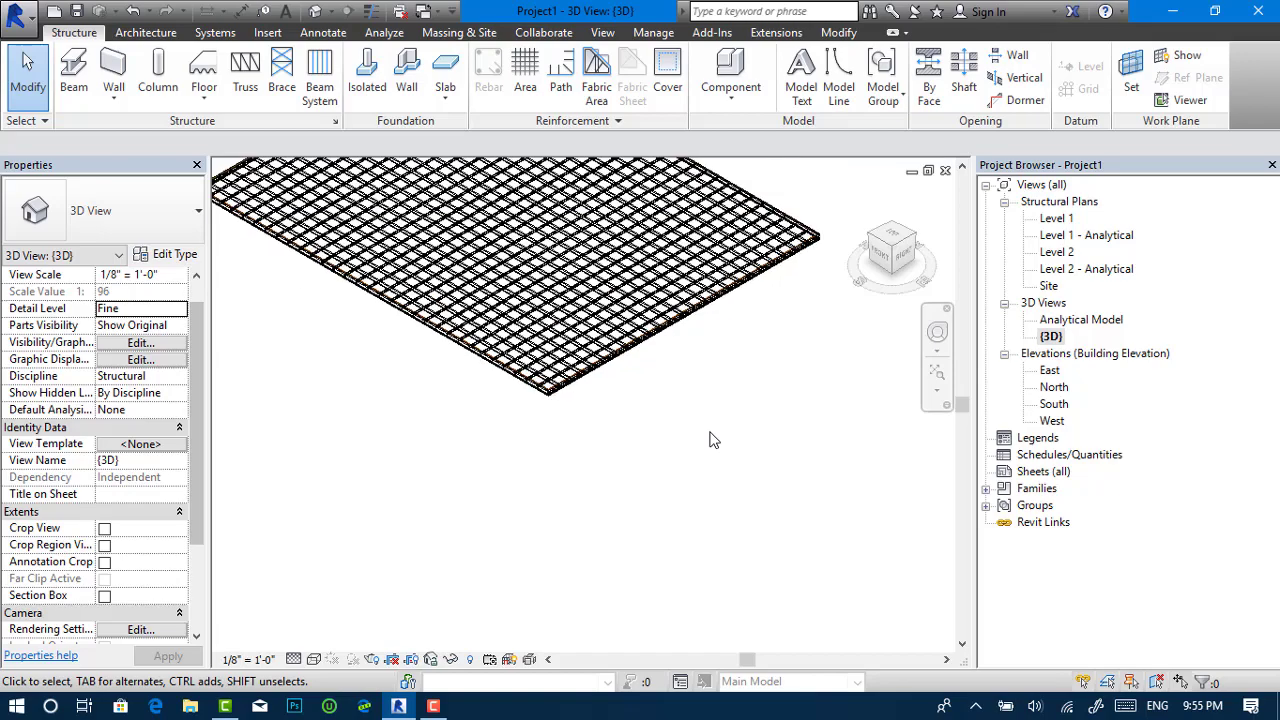
Step: Zoom to fit the slab and reselect its area reinforcement
key("z")
key("f")
left_click(622, 436)
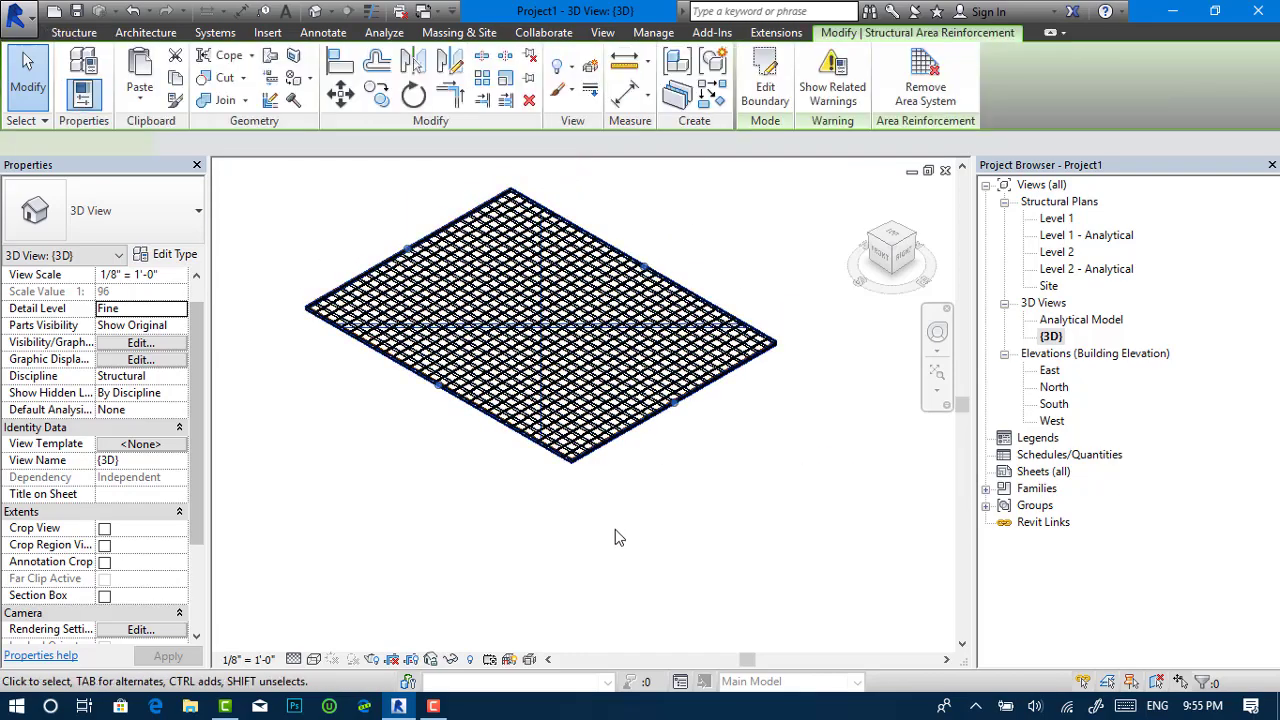
scroll(605, 500, "up", 3)
scroll(597, 471, "up", 2)
scroll(291, 455, "up", 2)
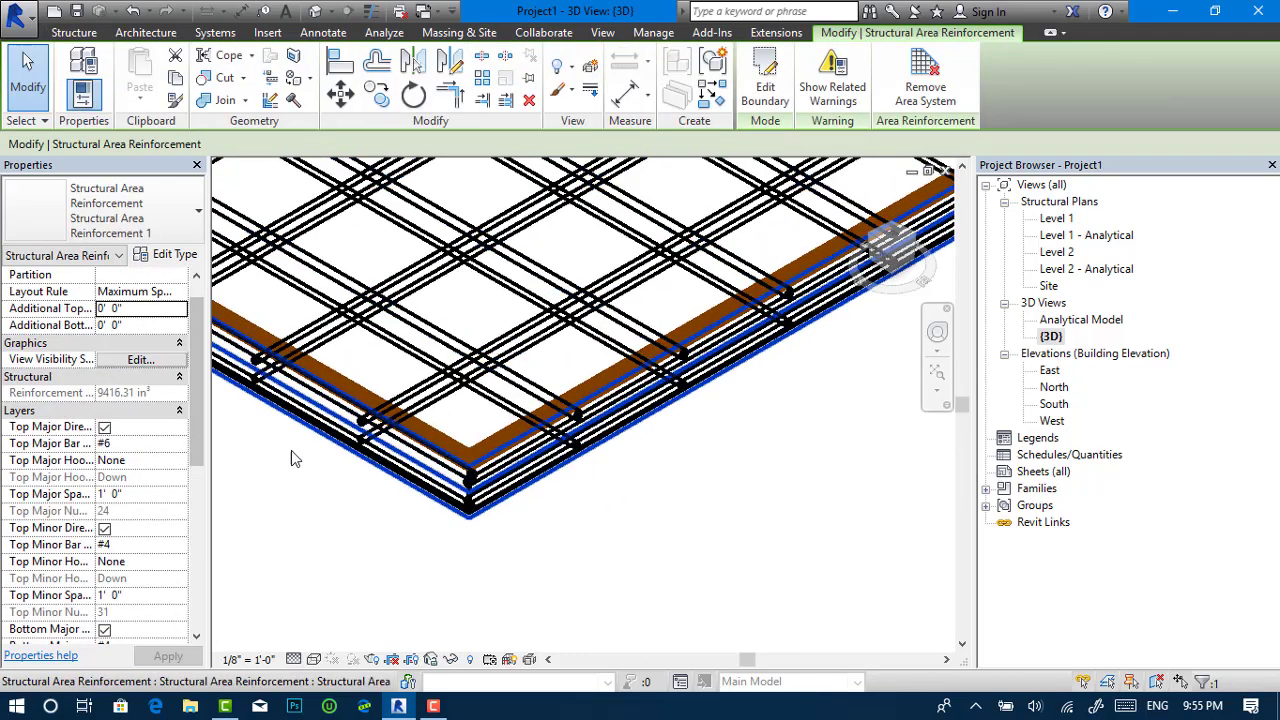
Step: Set the top major hook type to Standard - 90 deg and apply
left_click(182, 460)
left_click(180, 460)
left_click(160, 486)
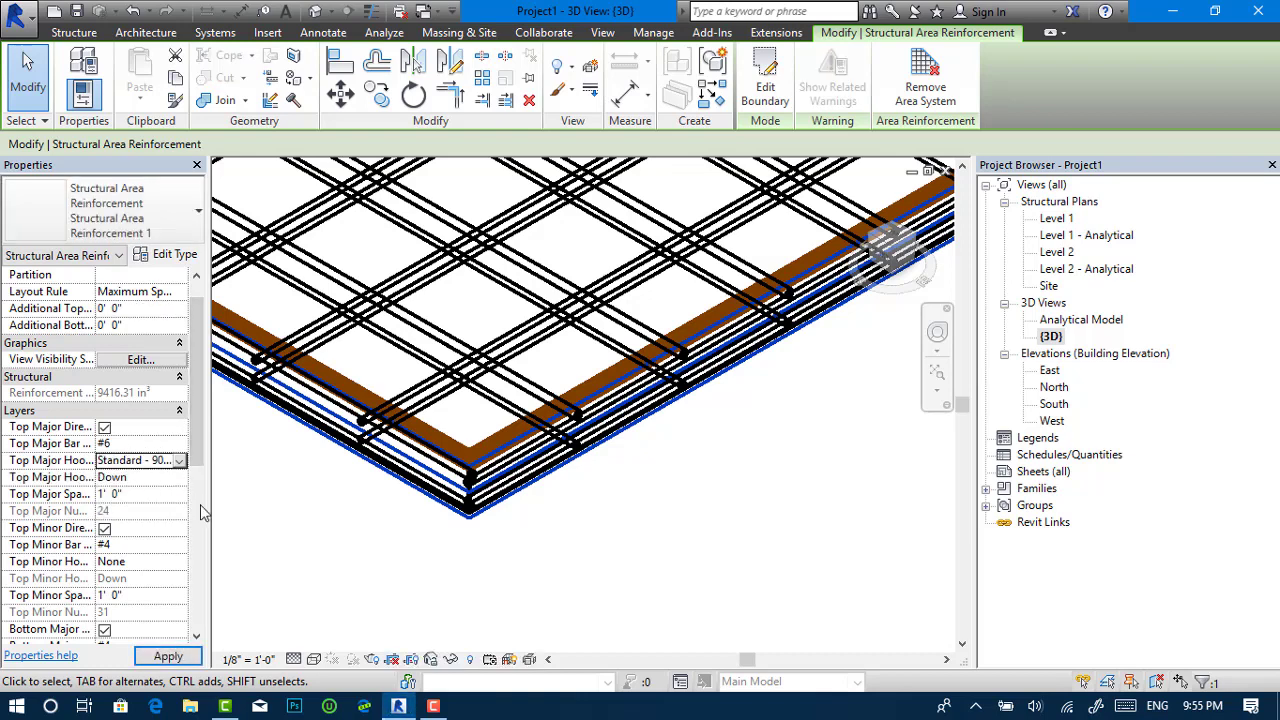
left_click(246, 522)
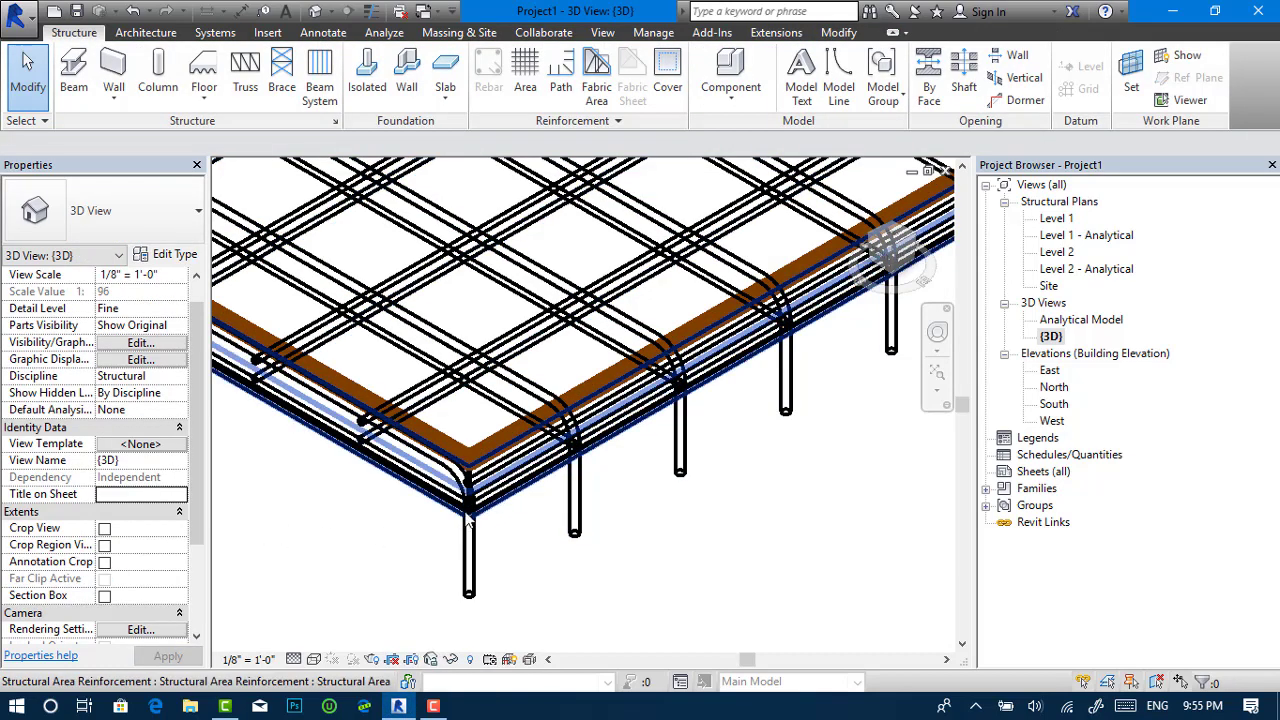
Step: Select a hooked rebar set to inspect the 90° hooks along the slab edge
left_click(468, 556)
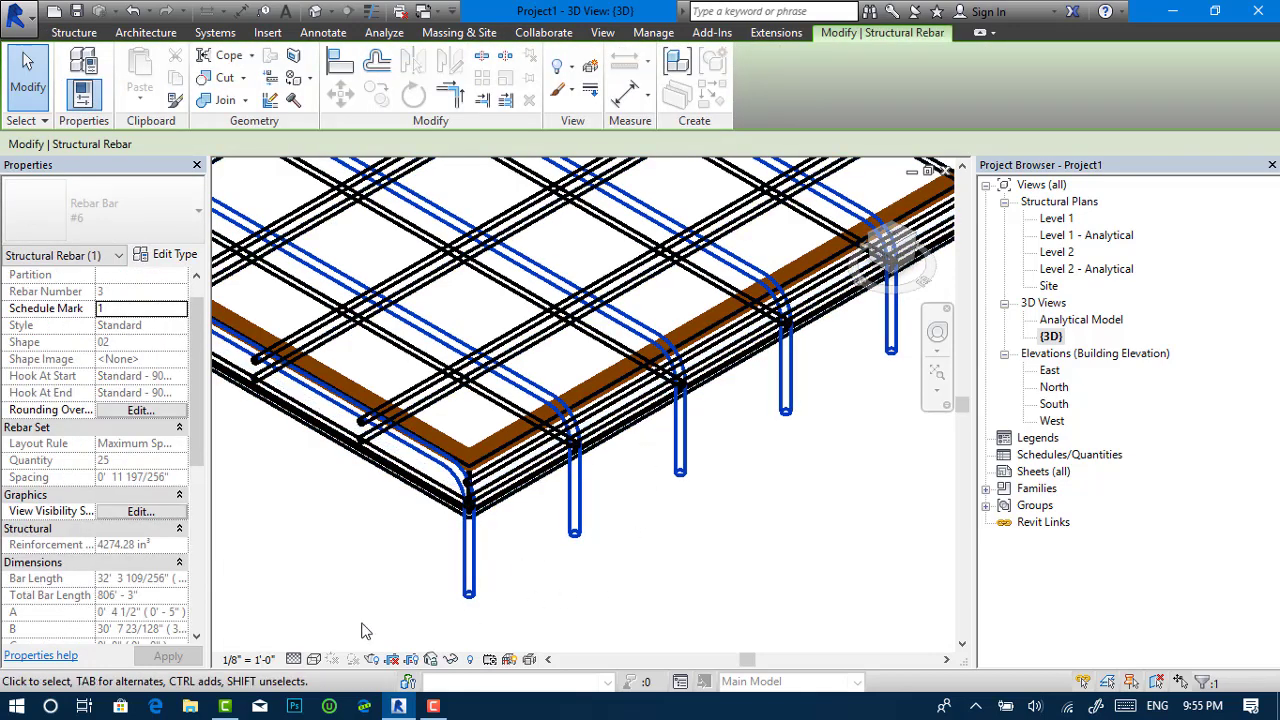
left_click(312, 543)
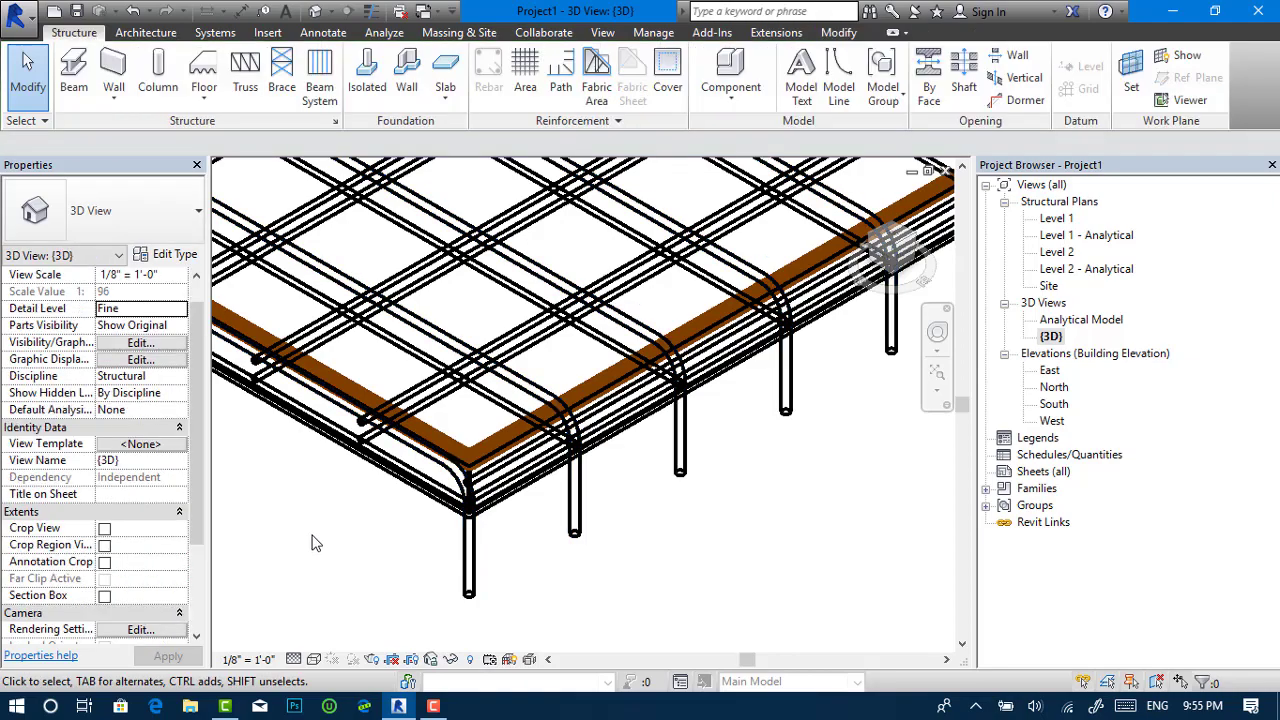
scroll(320, 543, "down", 5)
scroll(415, 290, "up", 3)
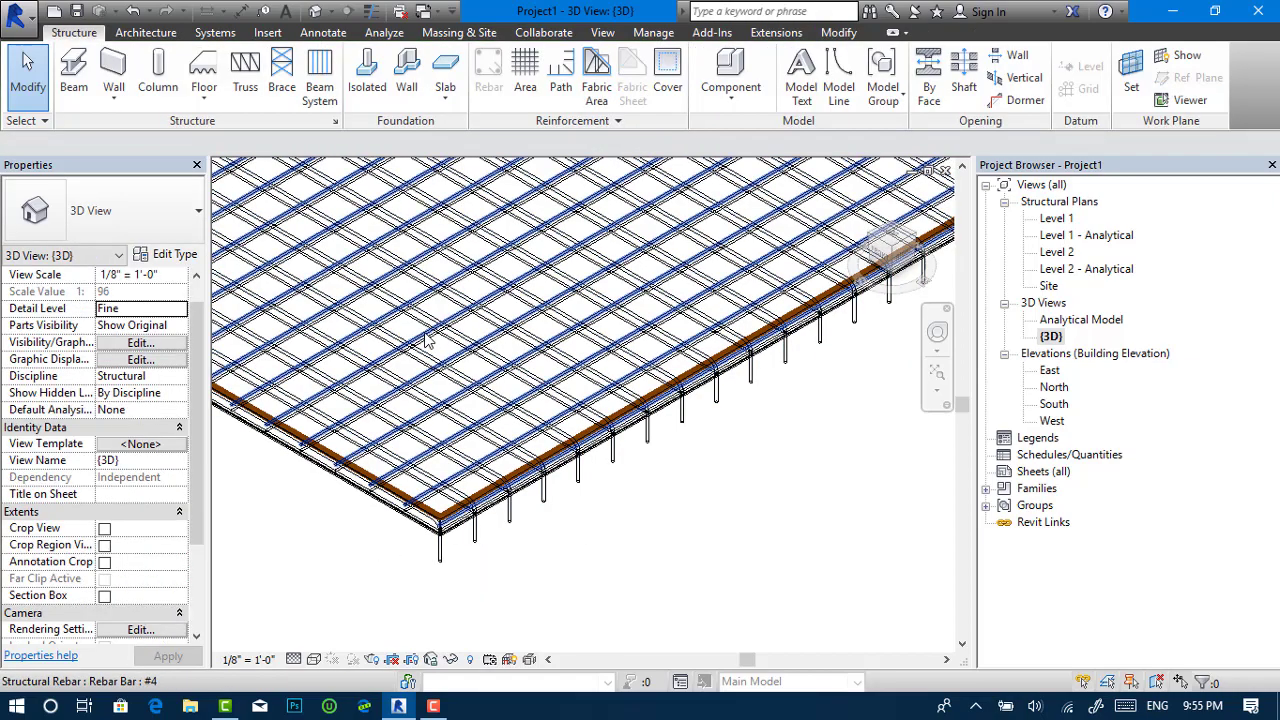
scroll(412, 263, "down", 3)
scroll(430, 258, "down", 2)
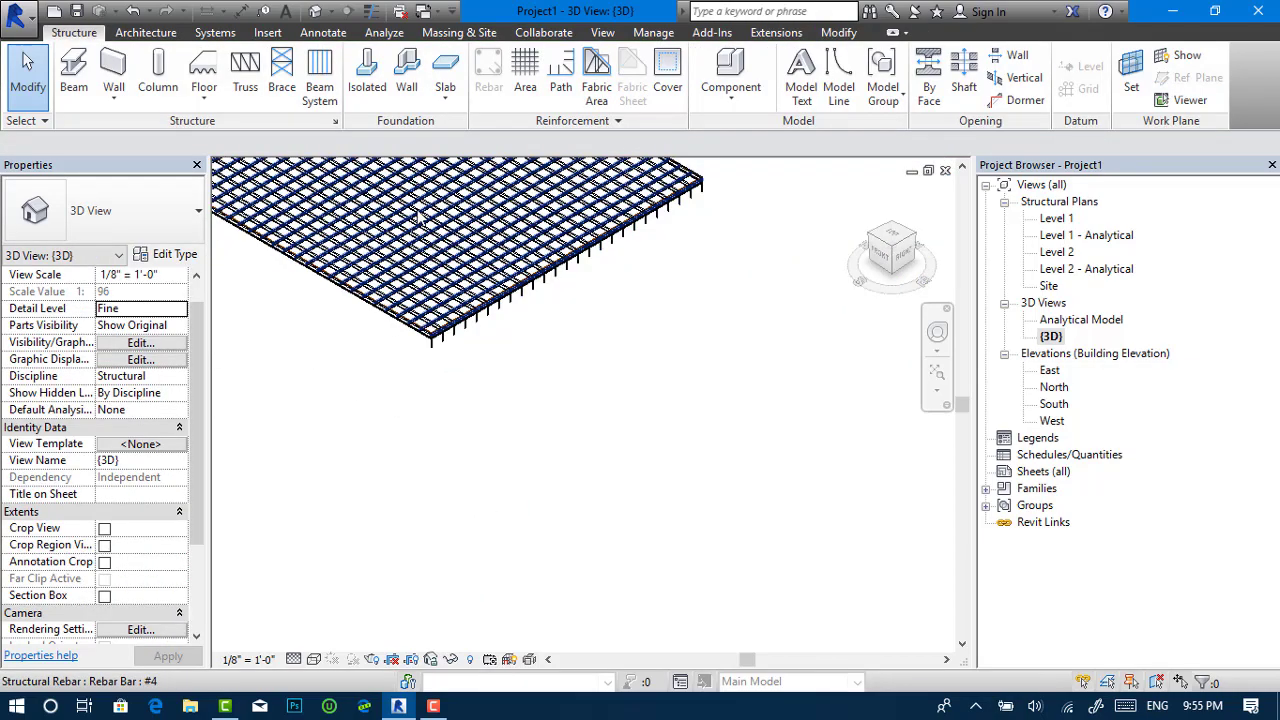
middle_click_drag(417, 220, 480, 385)
Step: Reselect the area reinforcement and set its top major hook type back to None
left_click(440, 322)
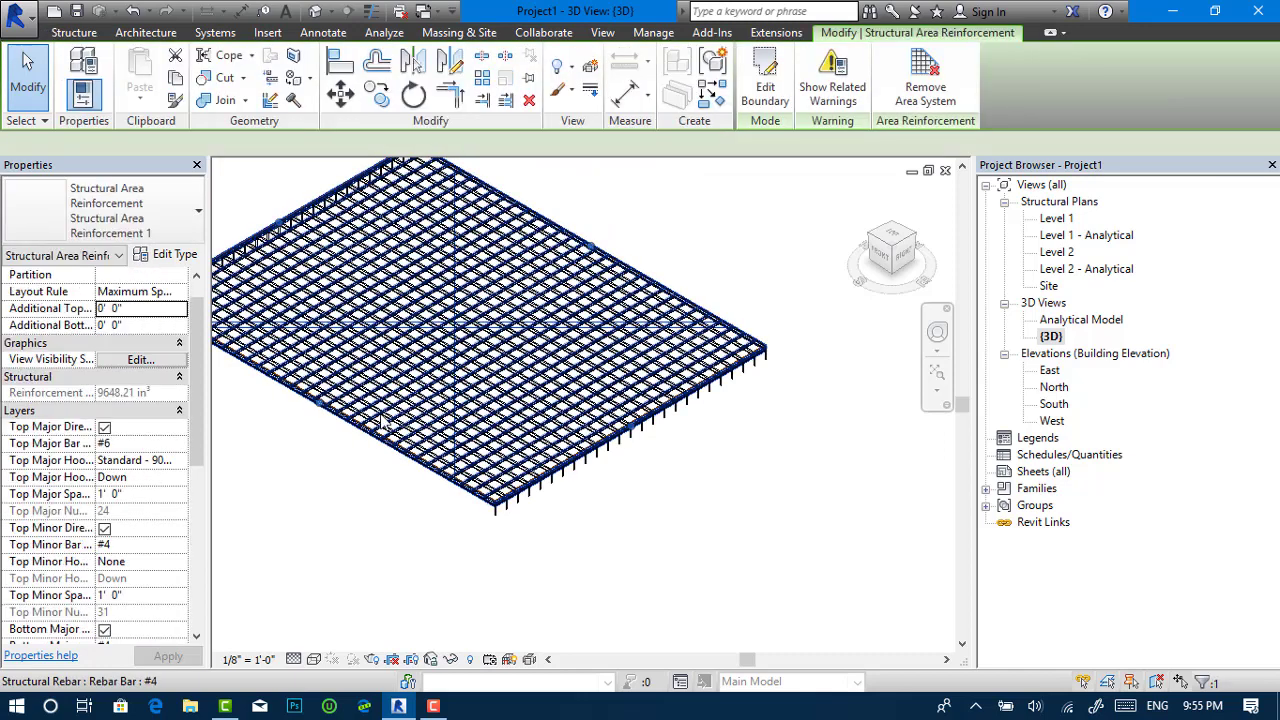
left_click(190, 462)
left_click(180, 460)
left_click(155, 494)
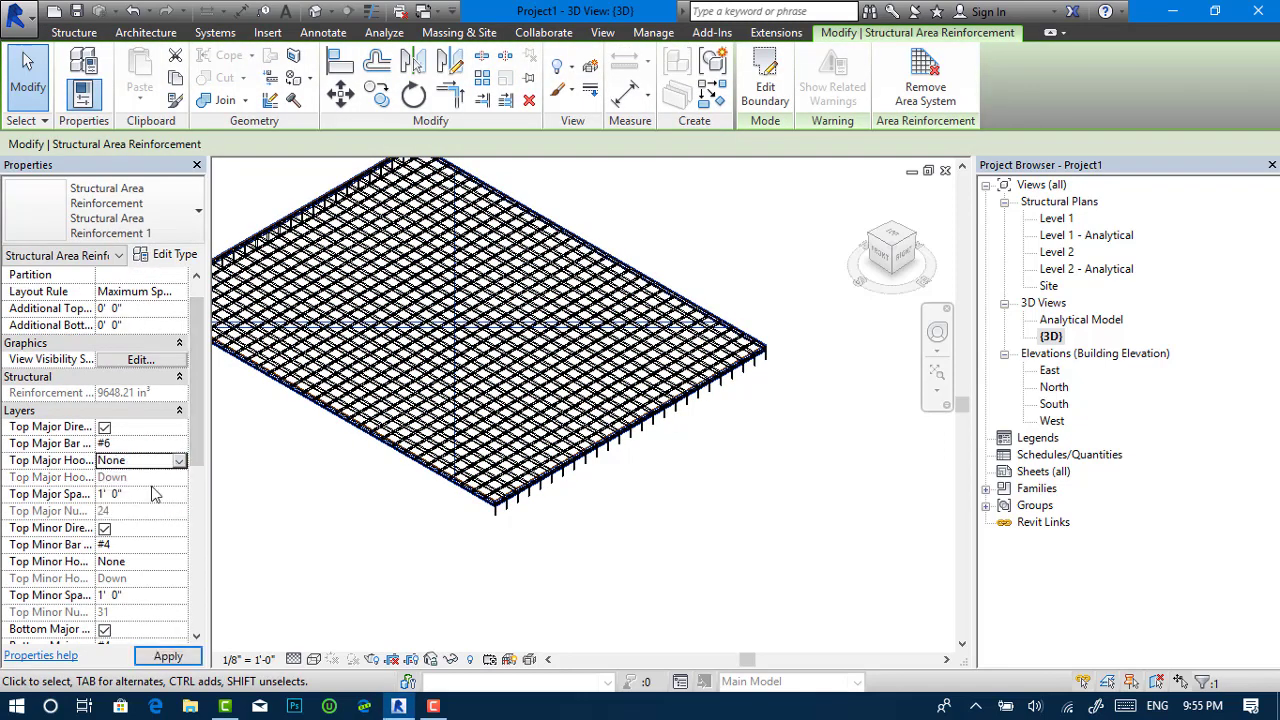
Step: Set the area reinforcement's Top Major Spacing to 350 mm (1' 1 25/32")
left_click(162, 494)
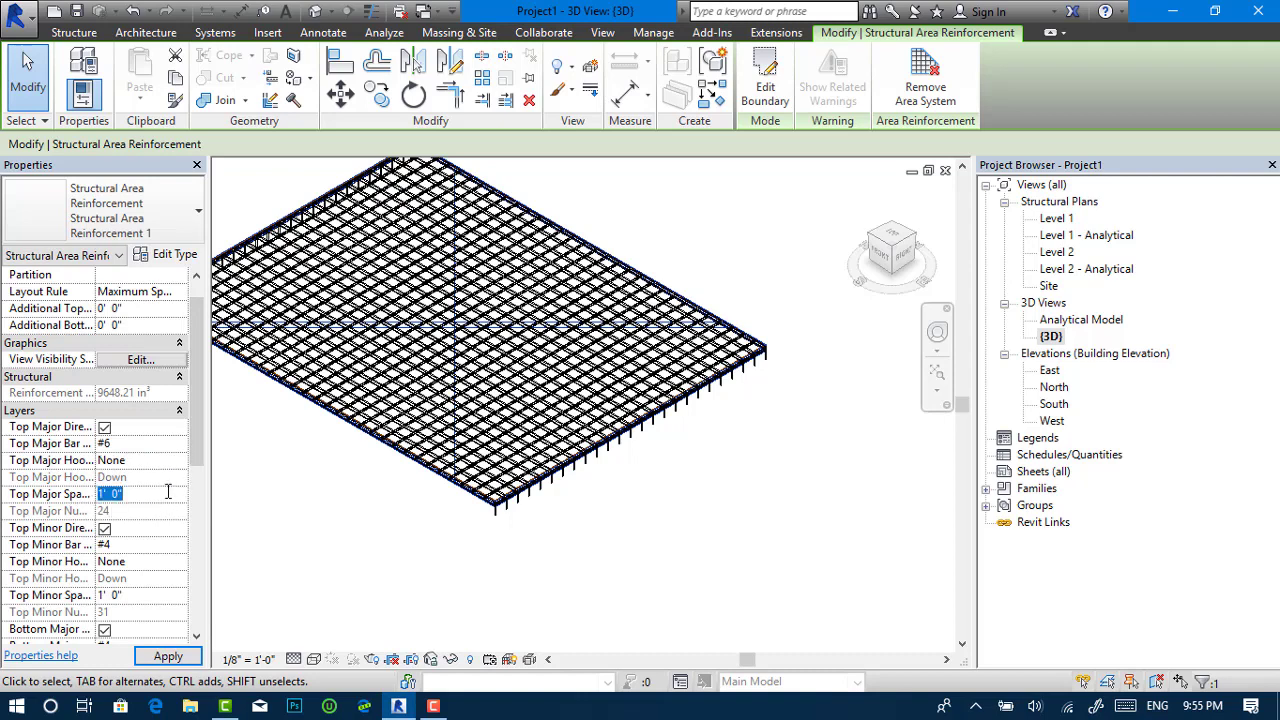
type("350mm")
key("Return")
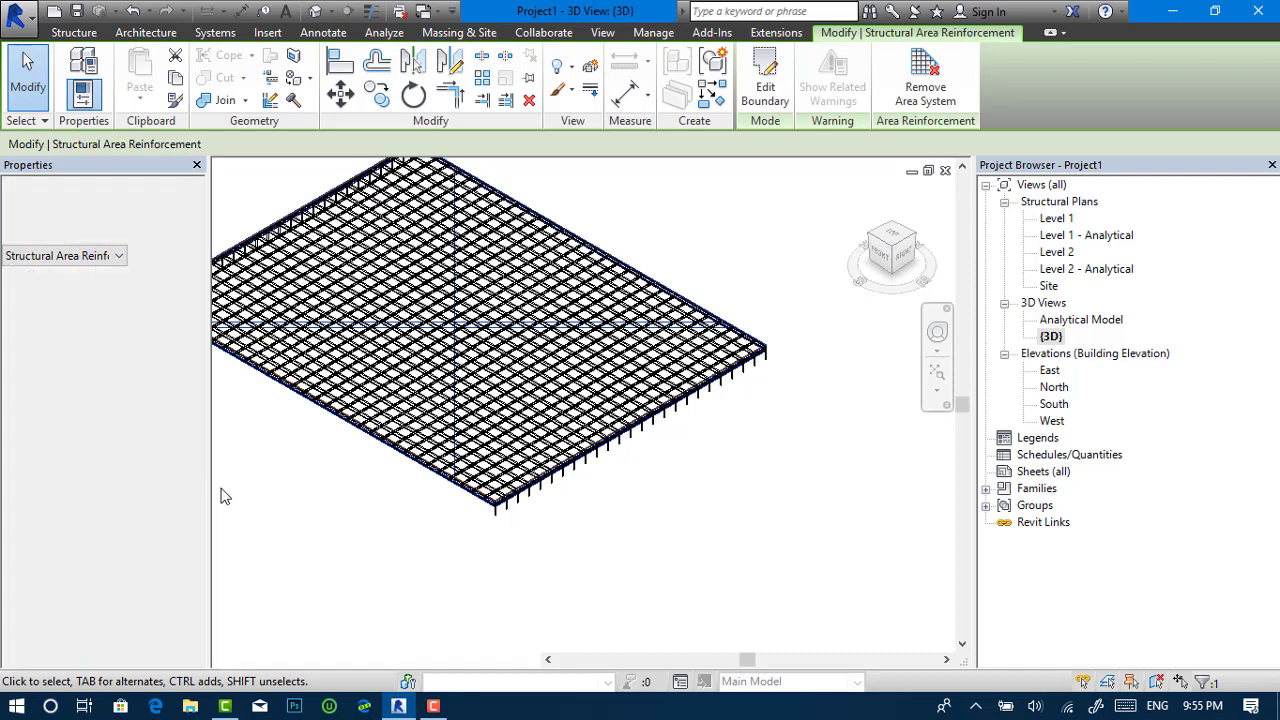
Step: Set the Top Minor Spacing of the #4 bars to 400 mm (1' 3 191/256")
left_click_drag(199, 396, 193, 457)
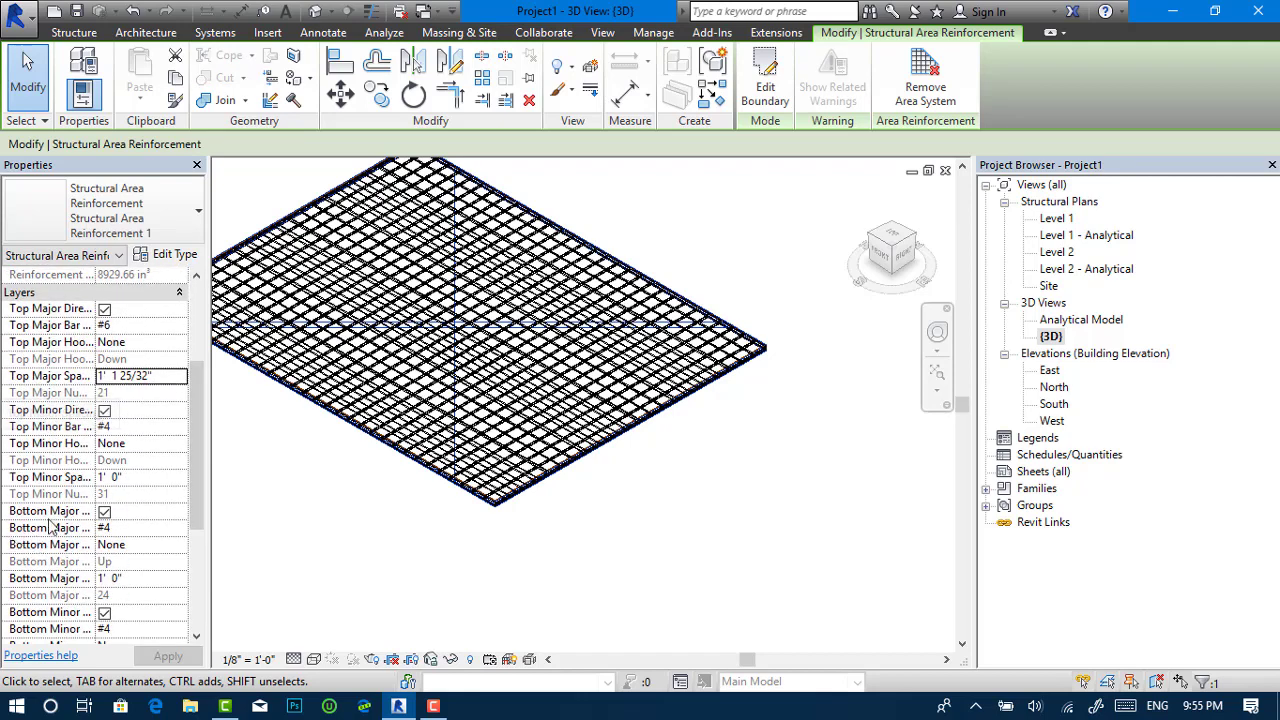
left_click(140, 427)
key("Tab")
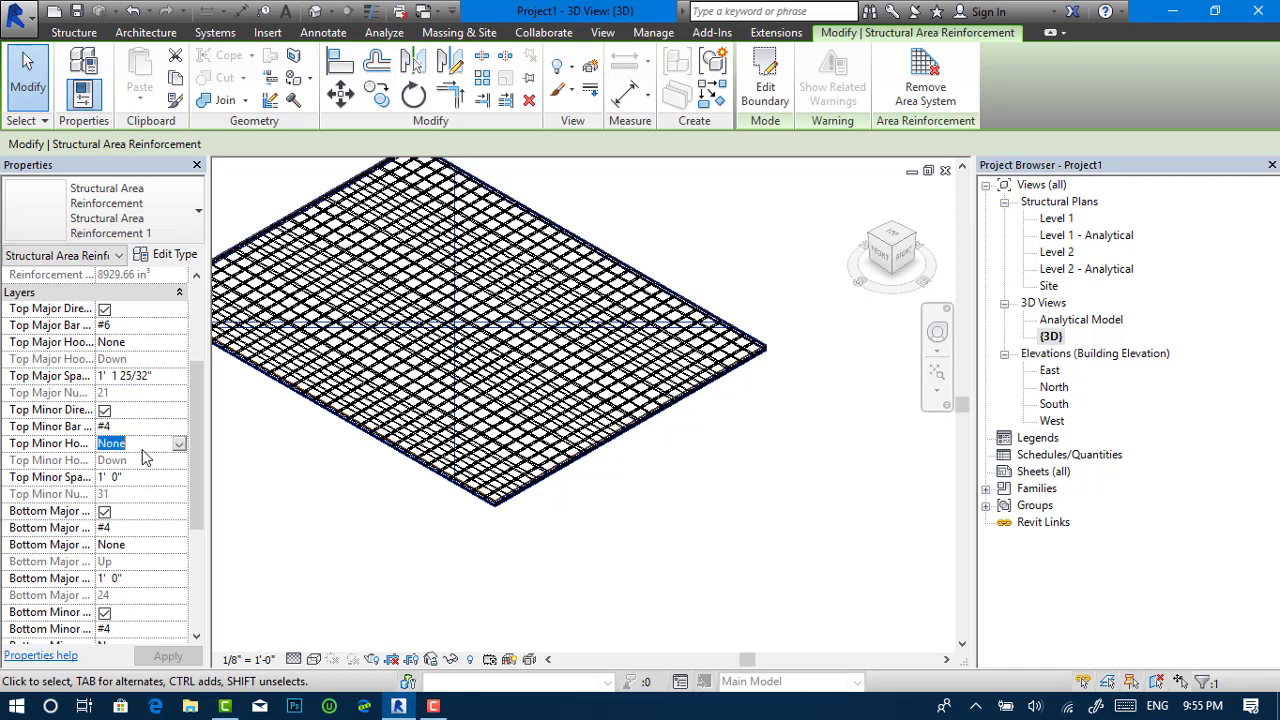
key("Tab")
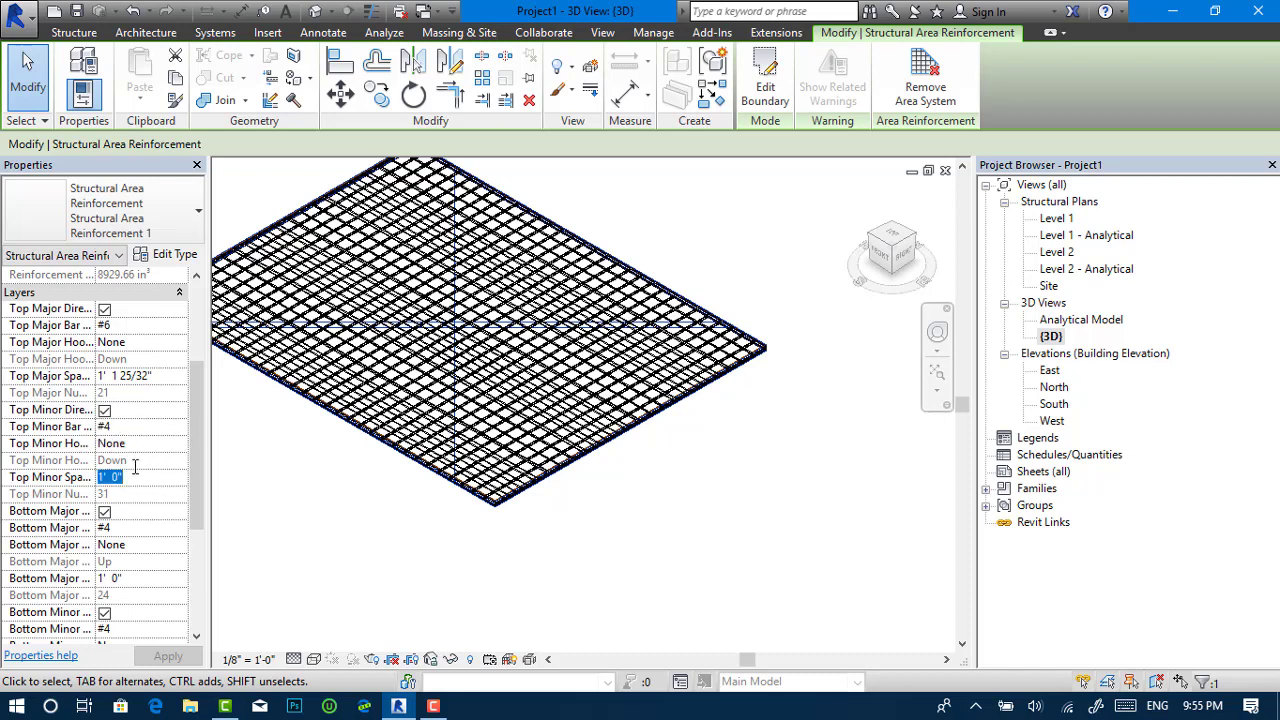
type("200")
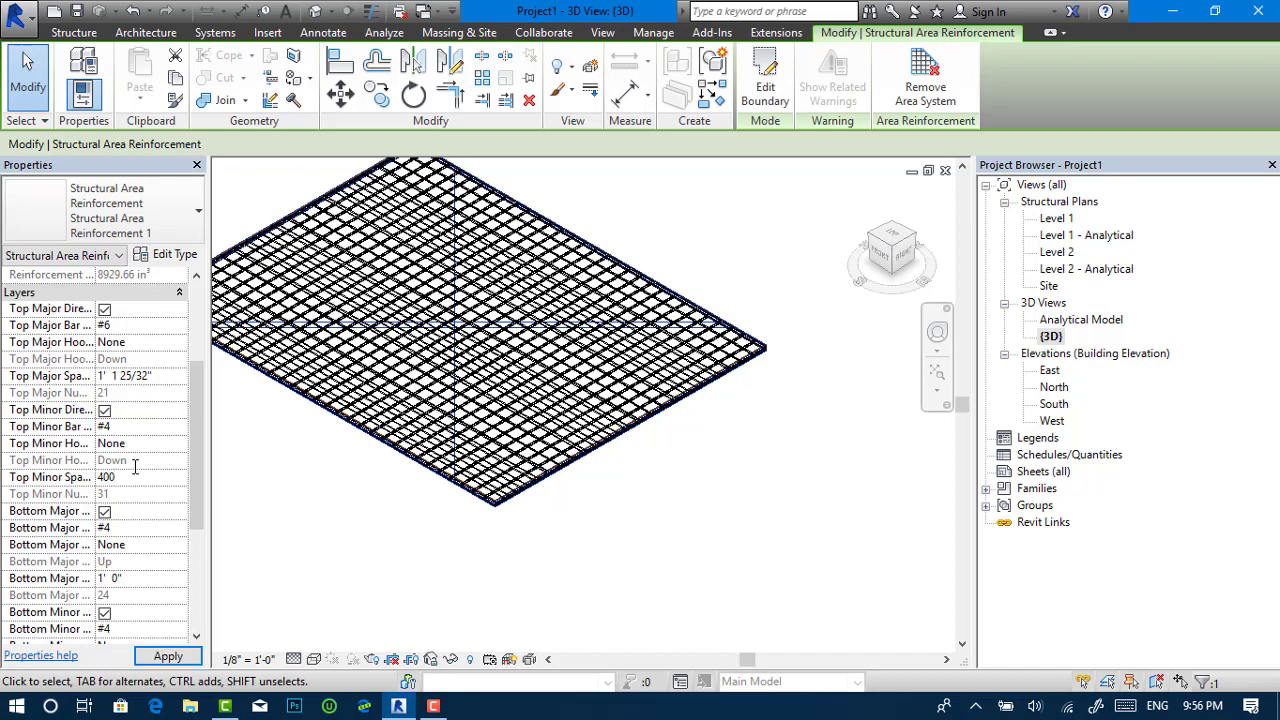
key("Return")
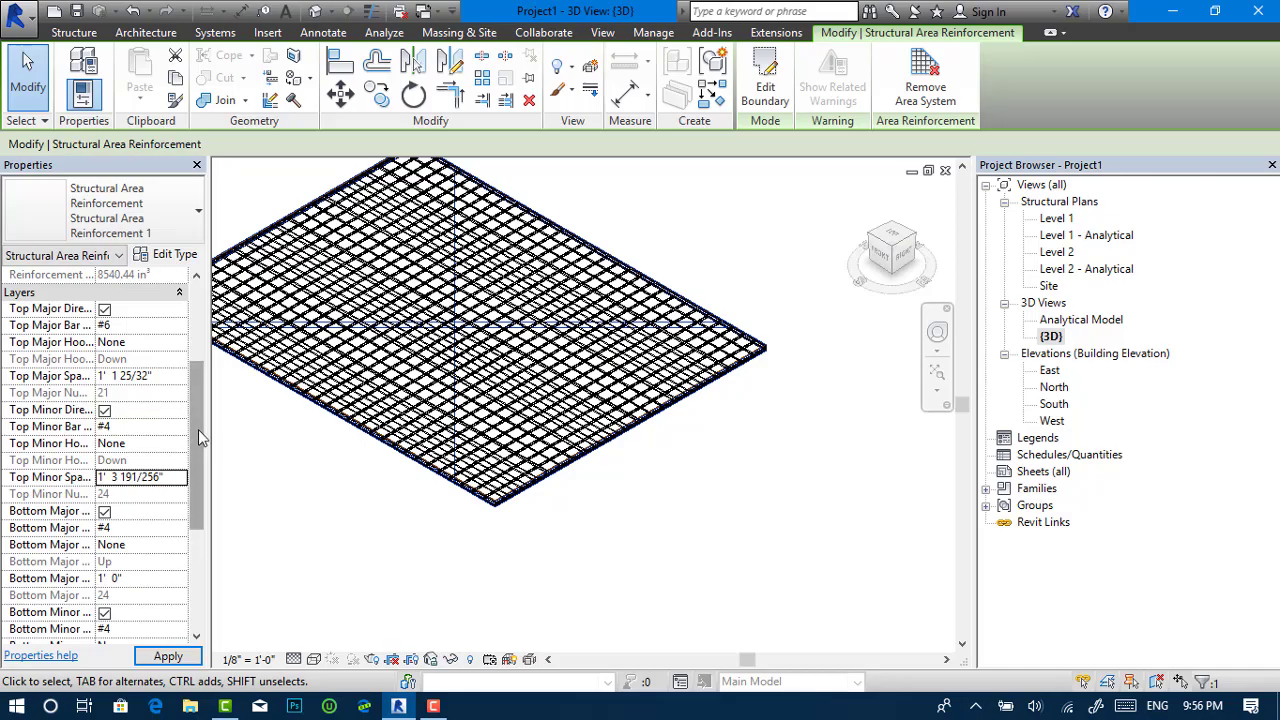
left_click_drag(197, 435, 197, 503)
left_click(300, 640)
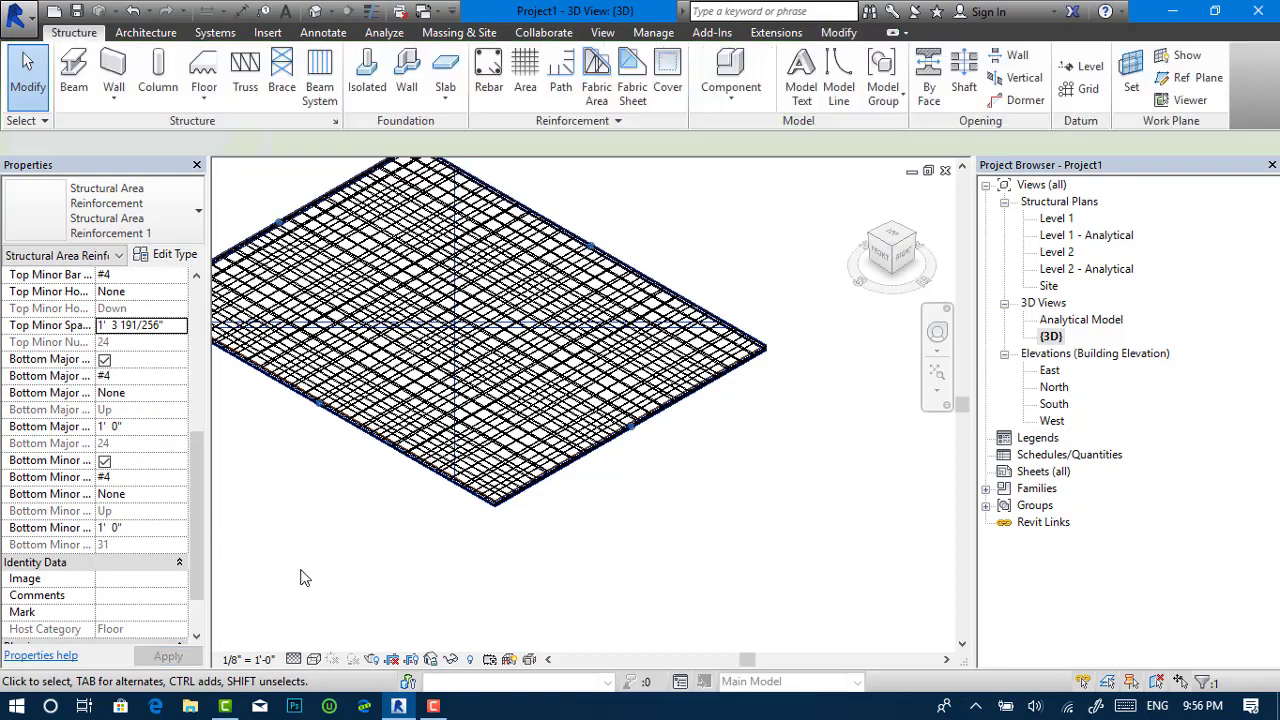
scroll(590, 370, "up", 3)
scroll(590, 370, "up", 2)
scroll(590, 370, "up", 3)
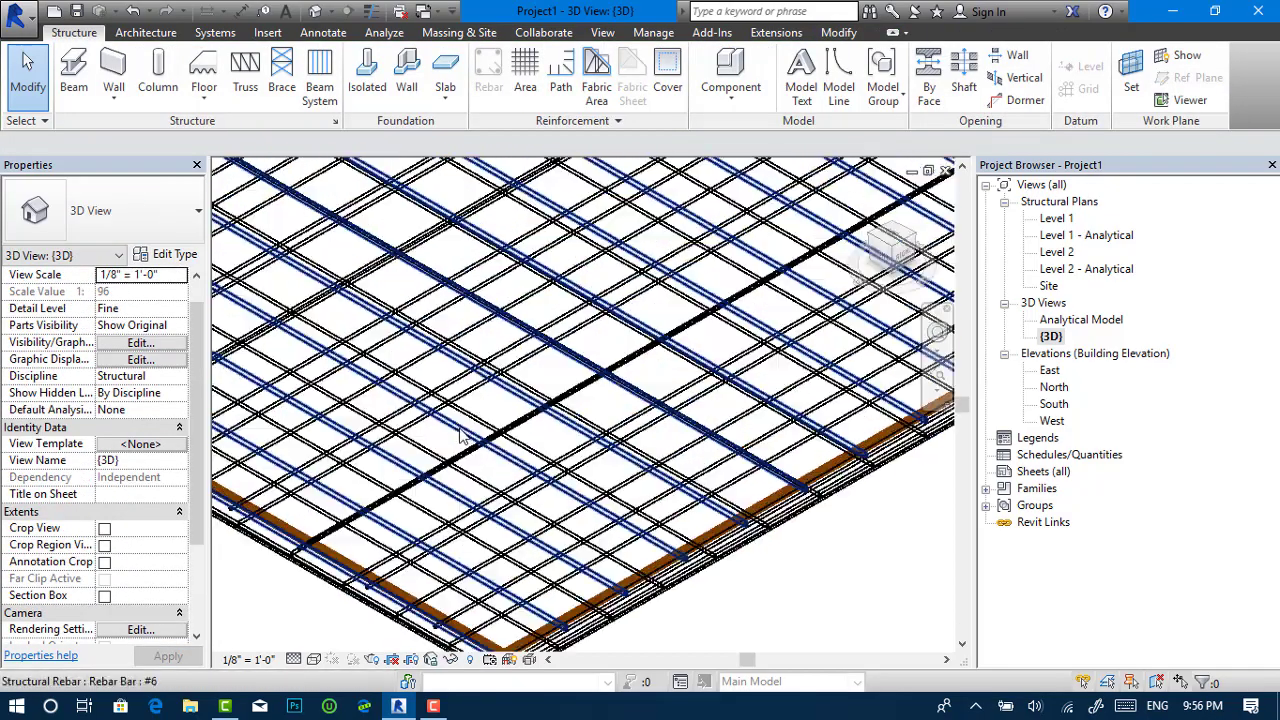
left_click(418, 375)
scroll(480, 450, "down", 2)
scroll(547, 550, "down", 5)
scroll(547, 550, "down", 3)
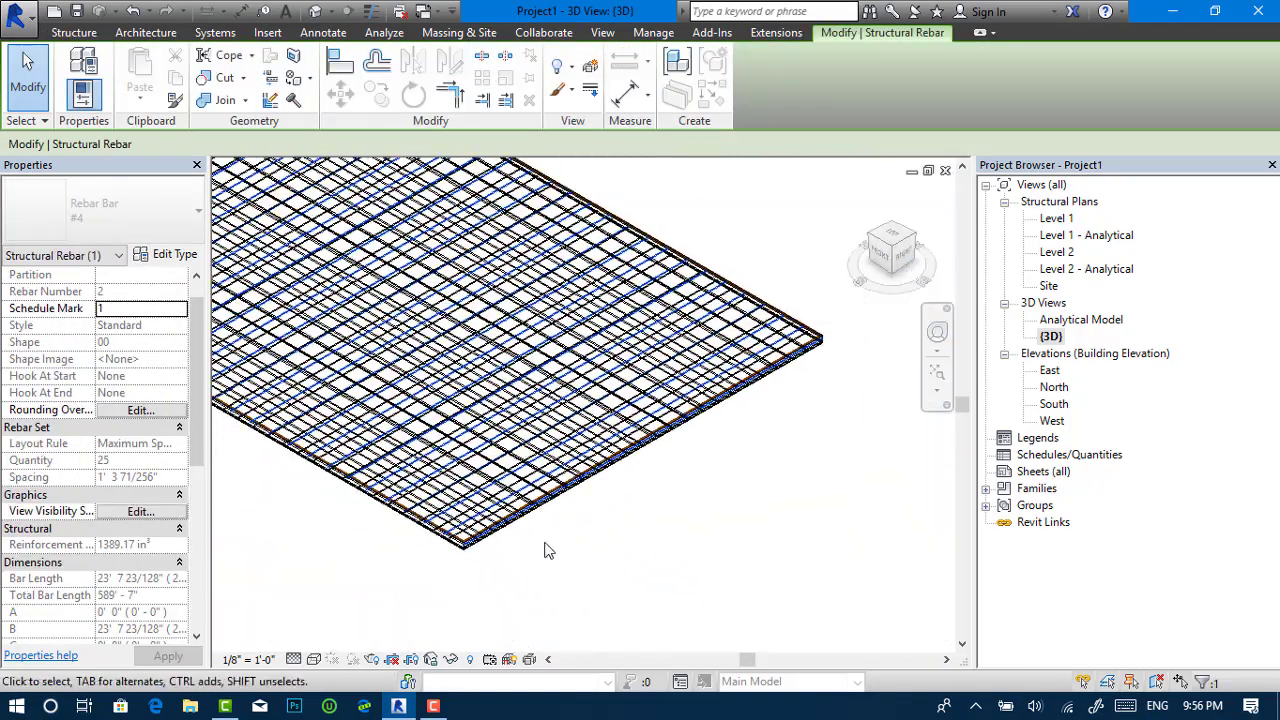
scroll(565, 555, "down", 3)
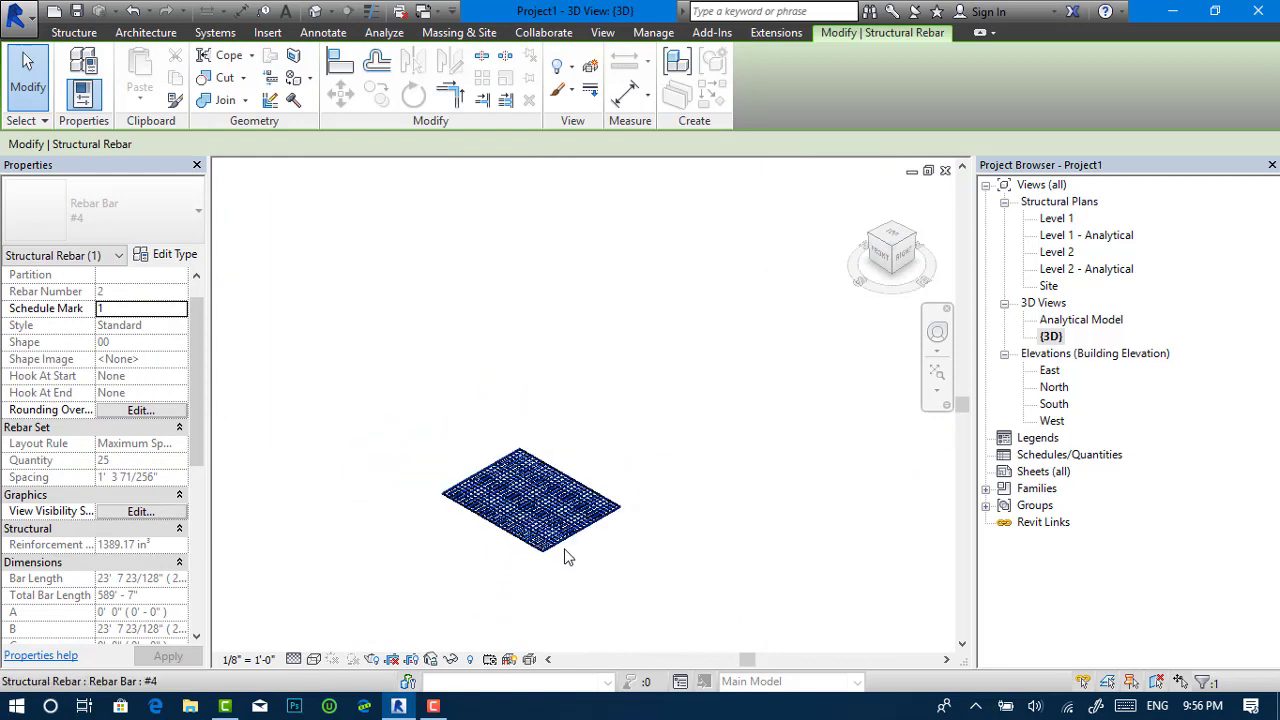
scroll(565, 555, "down", 1)
mouse_move(677, 551)
middle_mouse_down()
mouse_move(735, 532)
mouse_move(726, 408)
mouse_move(683, 388)
middle_mouse_up()
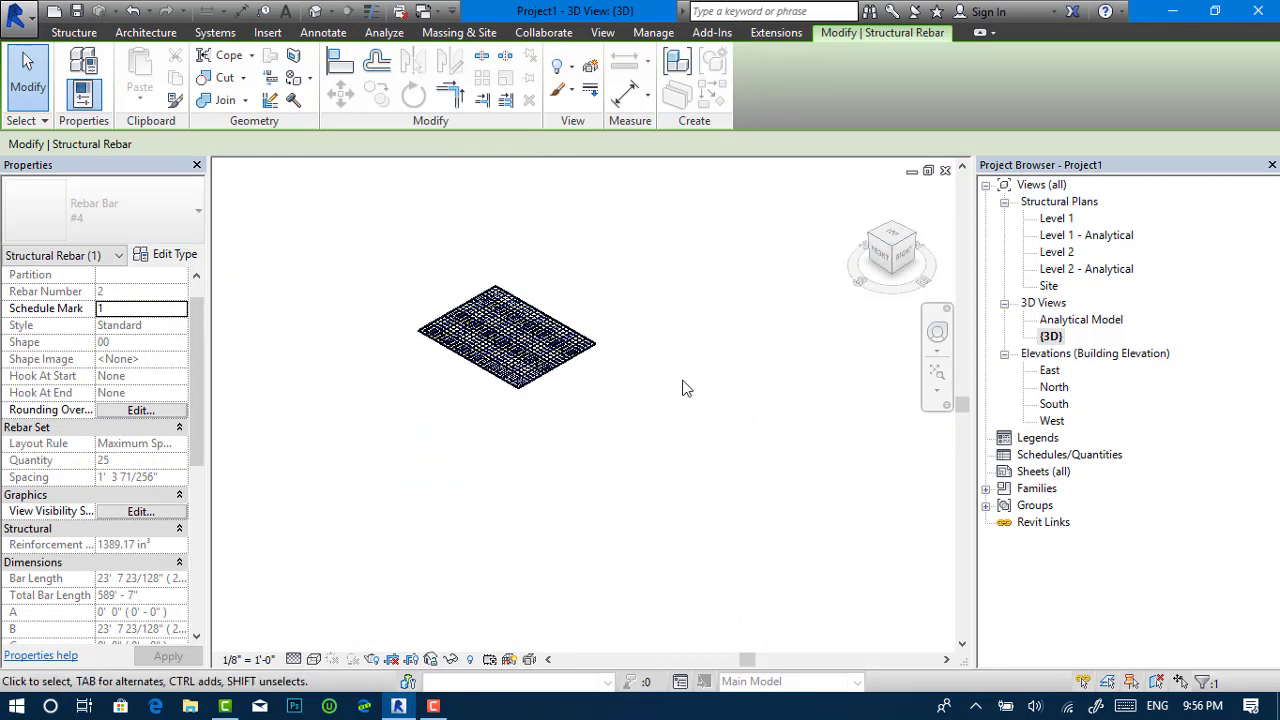
left_click(614, 403)
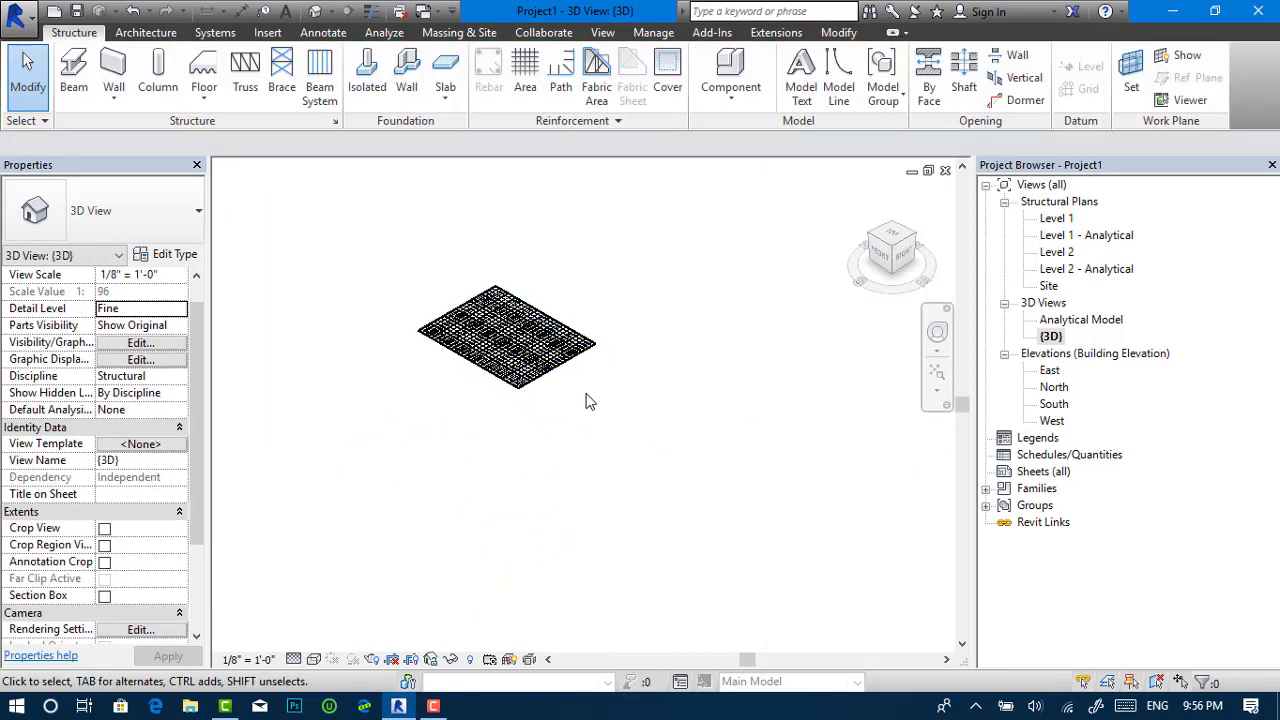